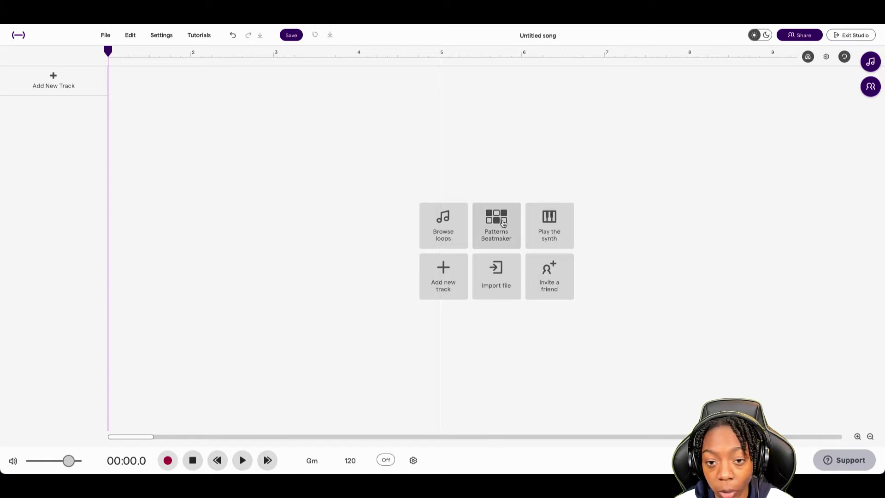
# Open the loop library, filter by the Hip Hop and Piano tags, and scroll to Brampton - Vinyl Piano 10
pyautogui.click(450, 231)
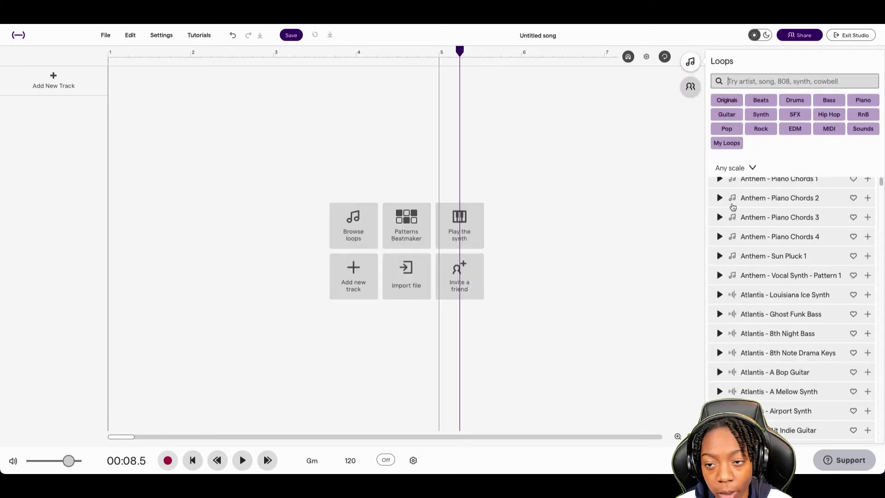
pyautogui.click(829, 114)
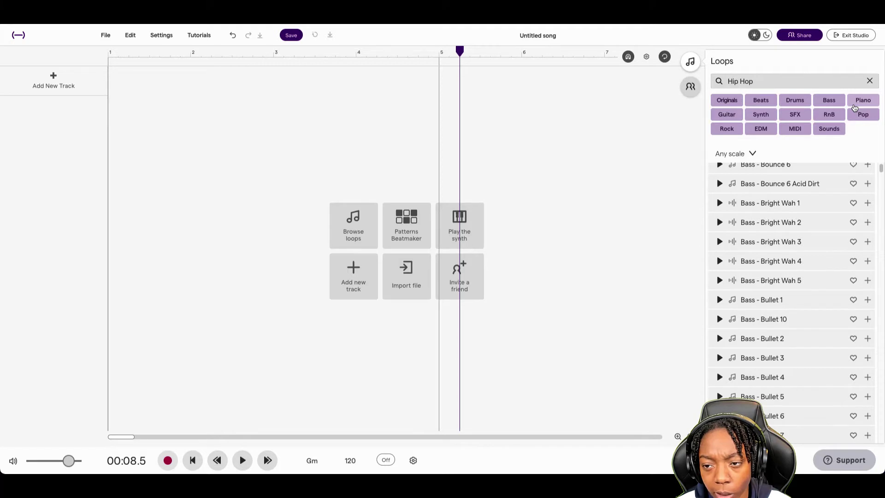
pyautogui.click(854, 108)
pyautogui.scroll(-3, 792, 211)
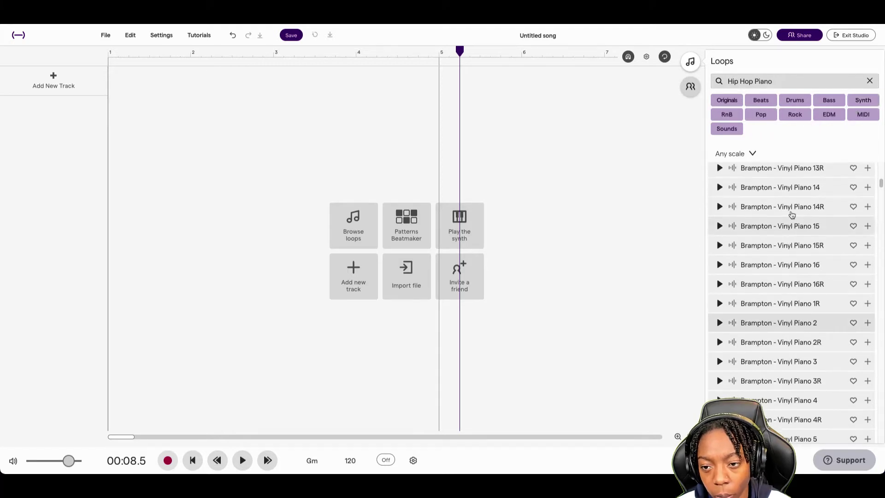
pyautogui.scroll(5, 781, 212)
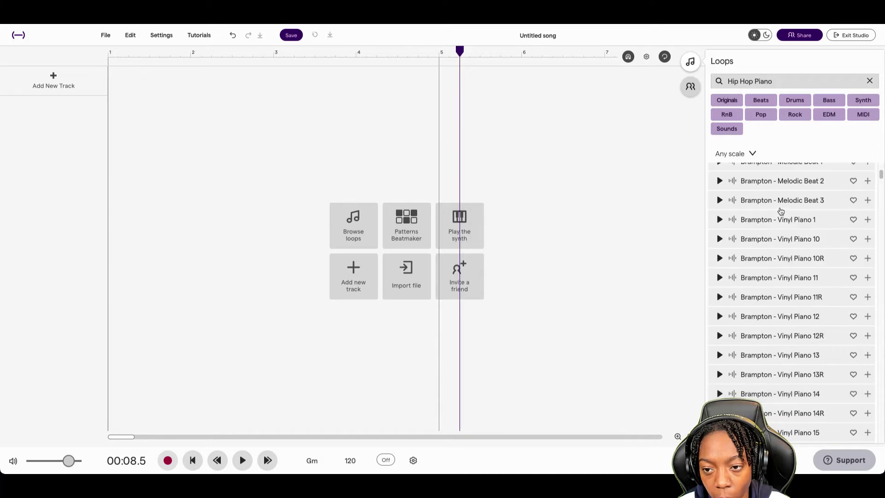
pyautogui.scroll(2, 781, 211)
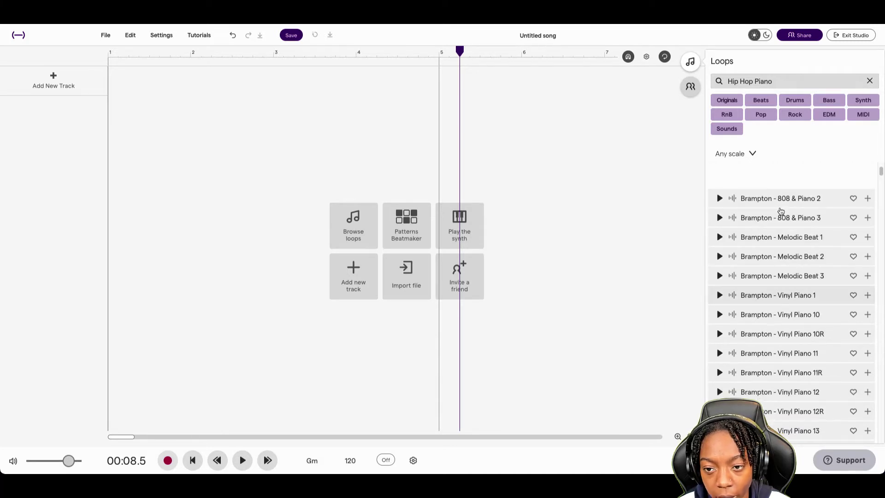
pyautogui.scroll(2, 821, 199)
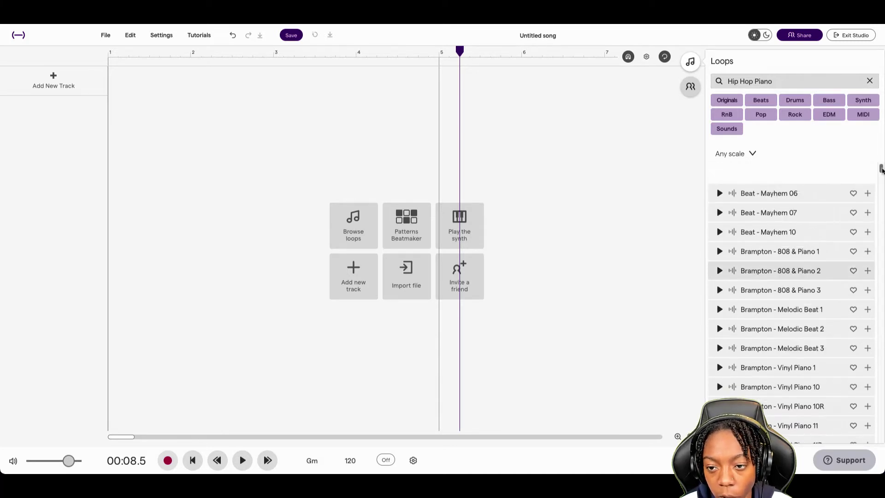
pyautogui.moveTo(880, 173); pyautogui.dragTo(880, 177)
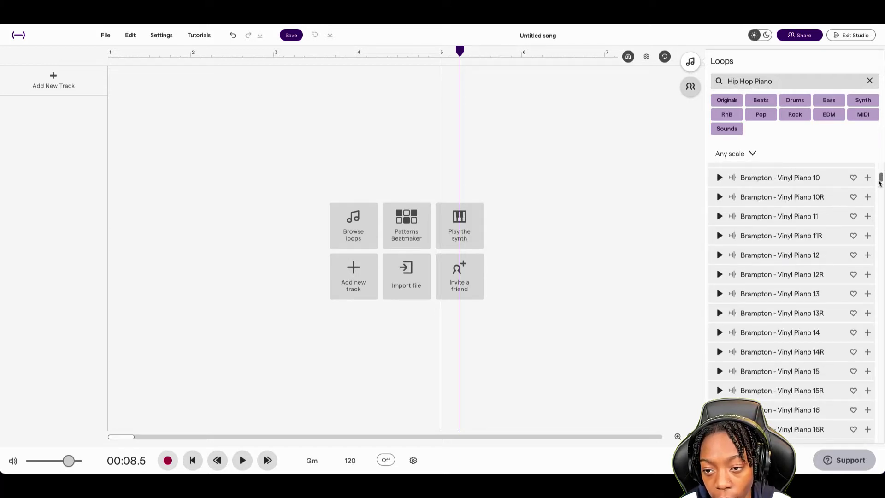
# Preview the Brampton Vinyl Piano 10, 10R, 11, 11R and 12 loops, then replay Vinyl Piano 10
pyautogui.click(720, 179)
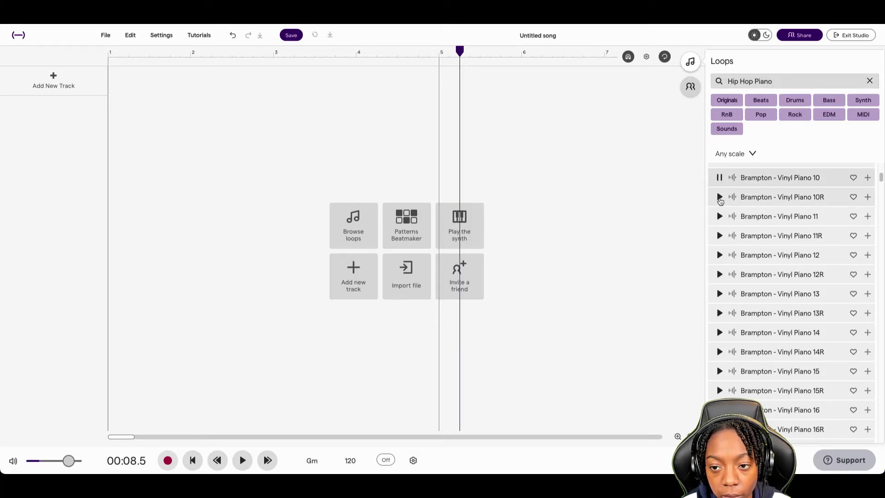
pyautogui.click(719, 198)
pyautogui.click(719, 218)
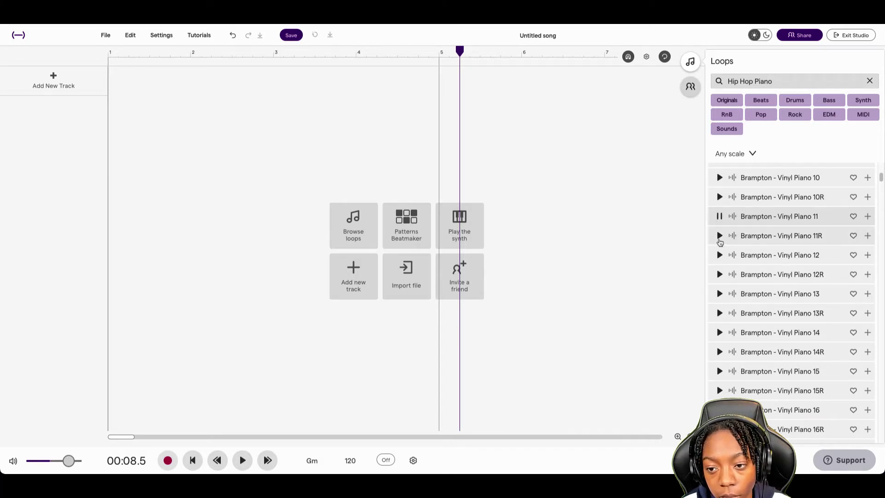
pyautogui.click(720, 237)
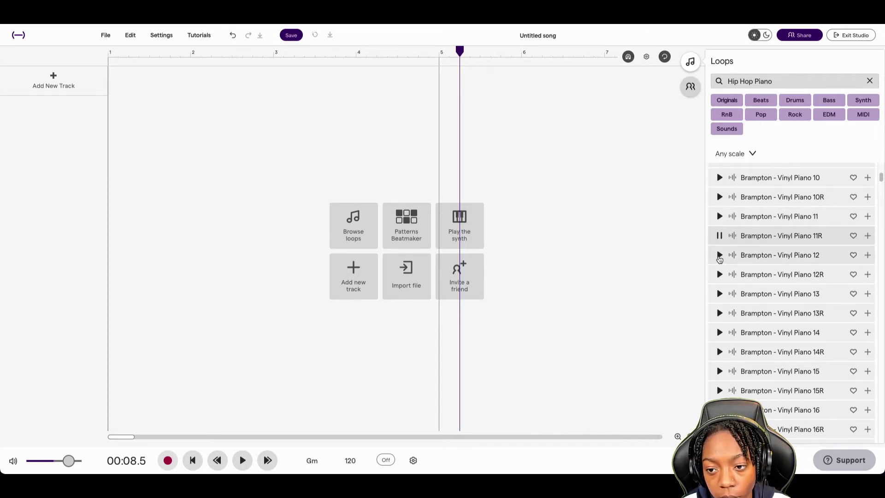
pyautogui.click(719, 256)
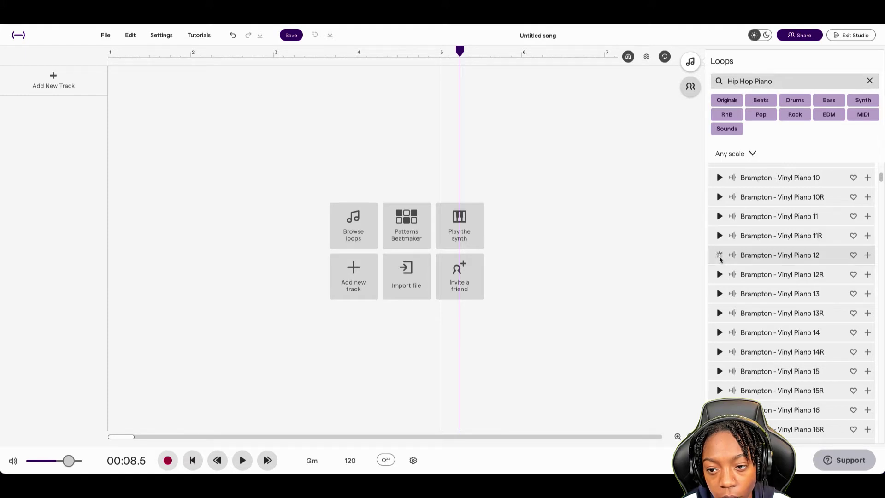
pyautogui.click(719, 256)
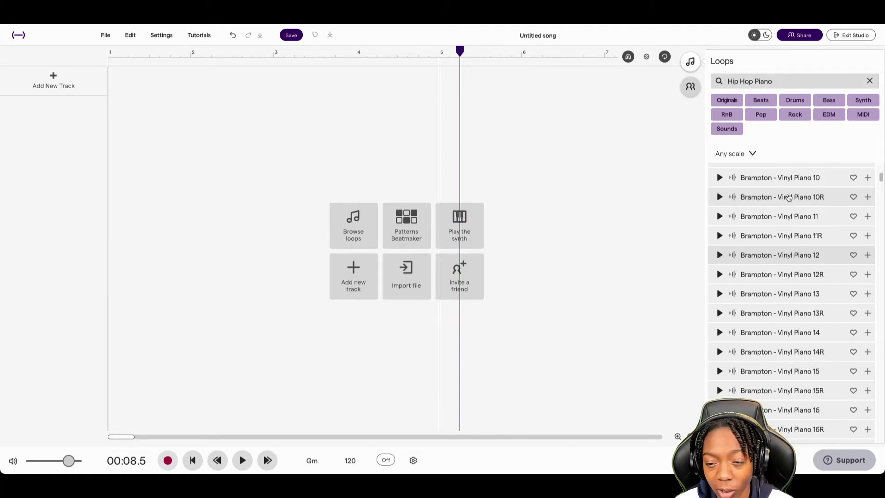
pyautogui.click(760, 184)
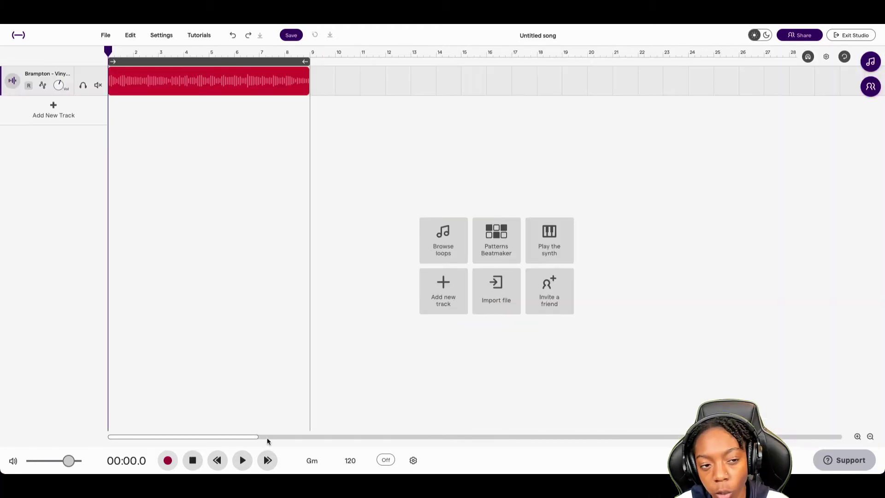
# Play the song with the new piano loop, then transpose the piano clip to E♭m
pyautogui.click(239, 465)
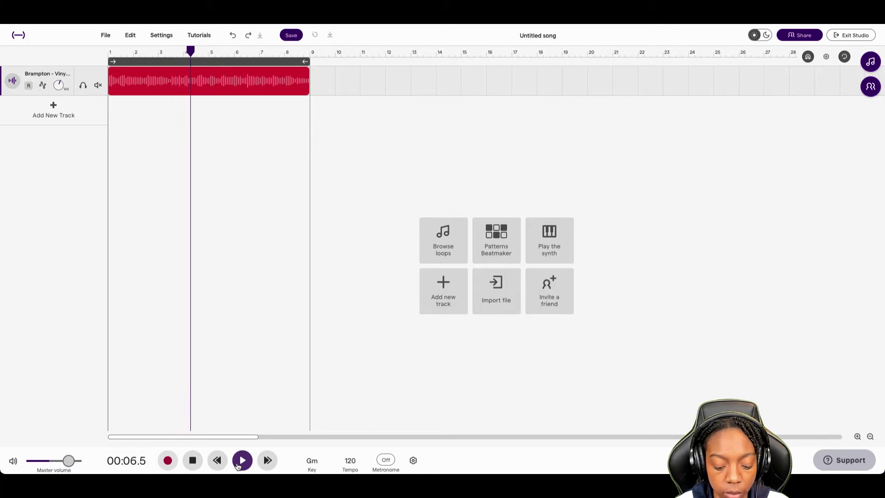
pyautogui.click(193, 461)
pyautogui.moveTo(132, 93)
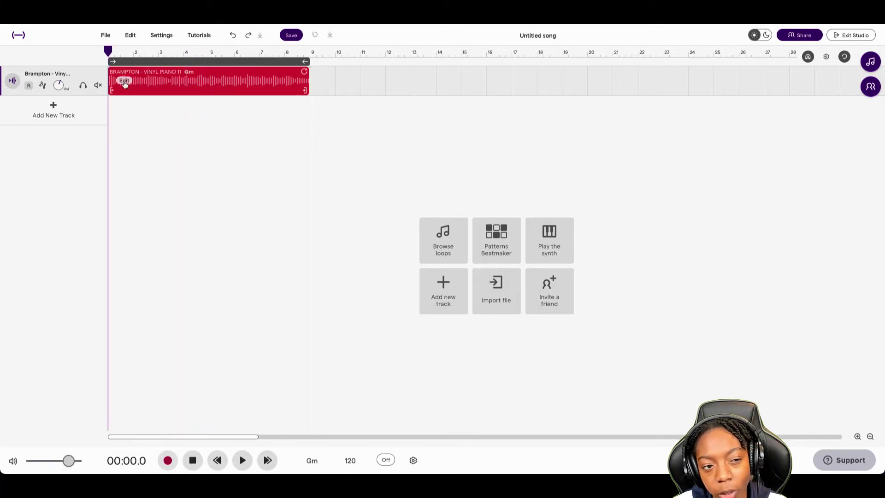
pyautogui.rightClick(125, 85)
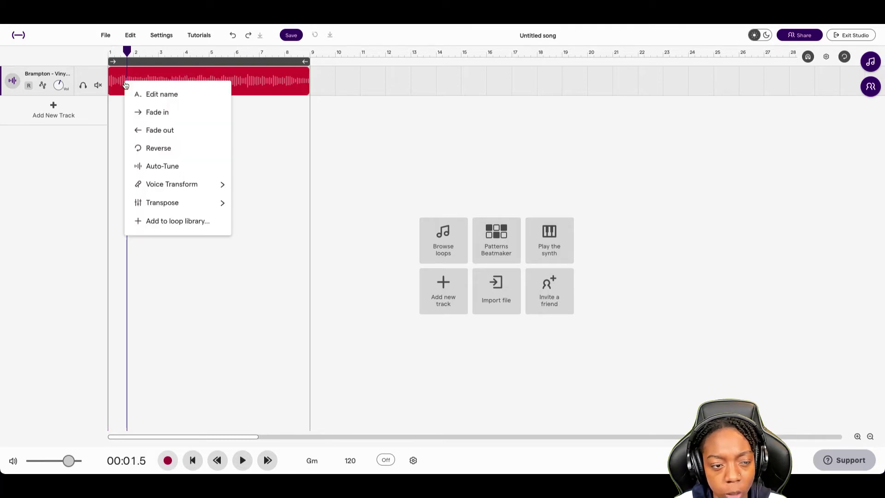
pyautogui.moveTo(174, 209)
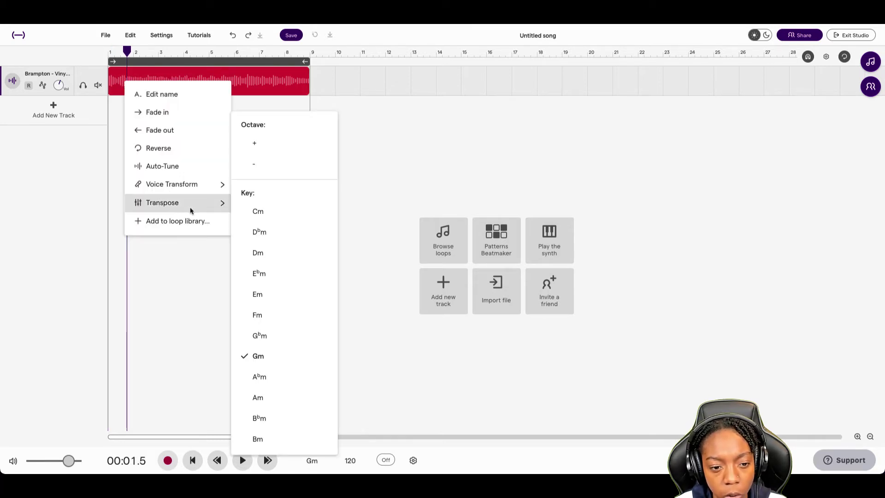
pyautogui.click(275, 273)
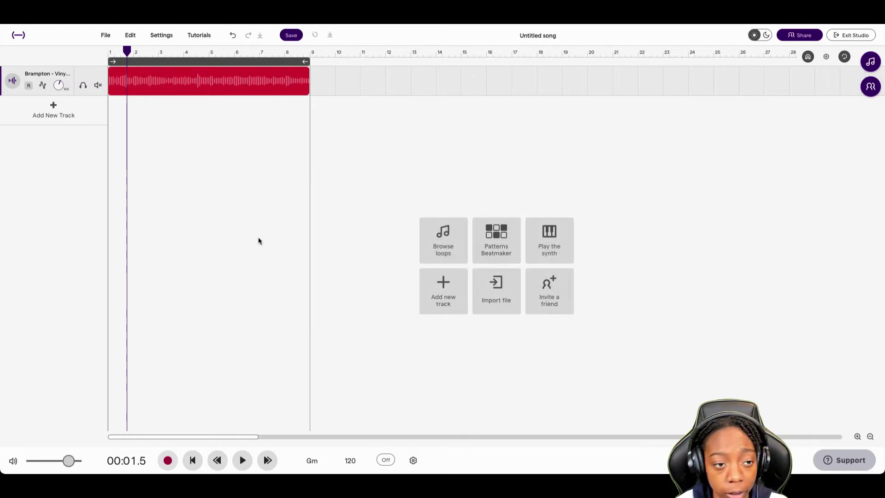
# Play the transposed piano clip back from the song start
pyautogui.click(193, 461)
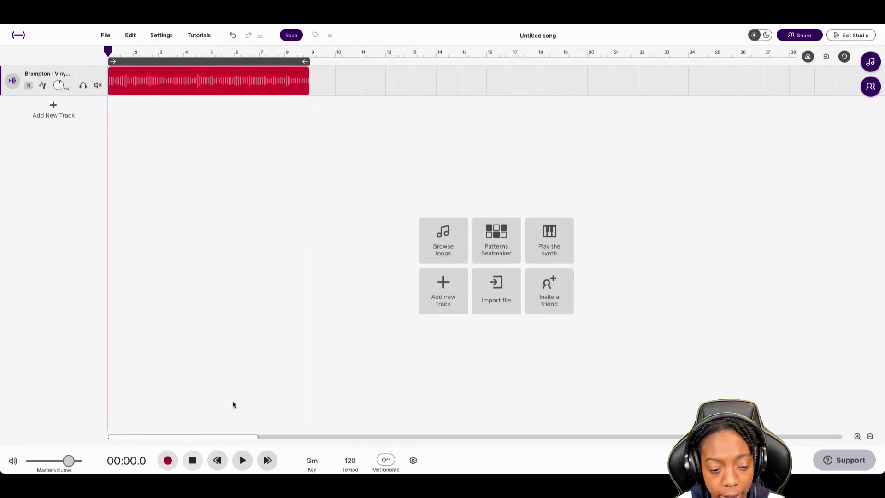
pyautogui.press('space')
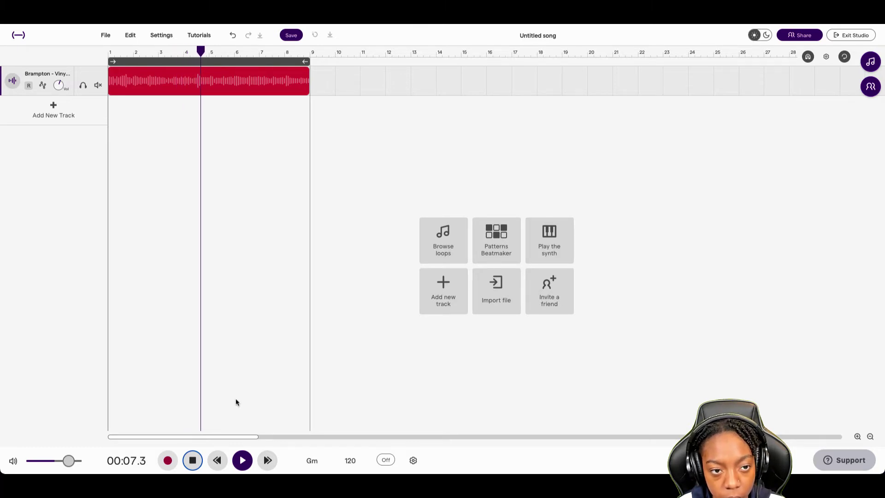
pyautogui.press('space')
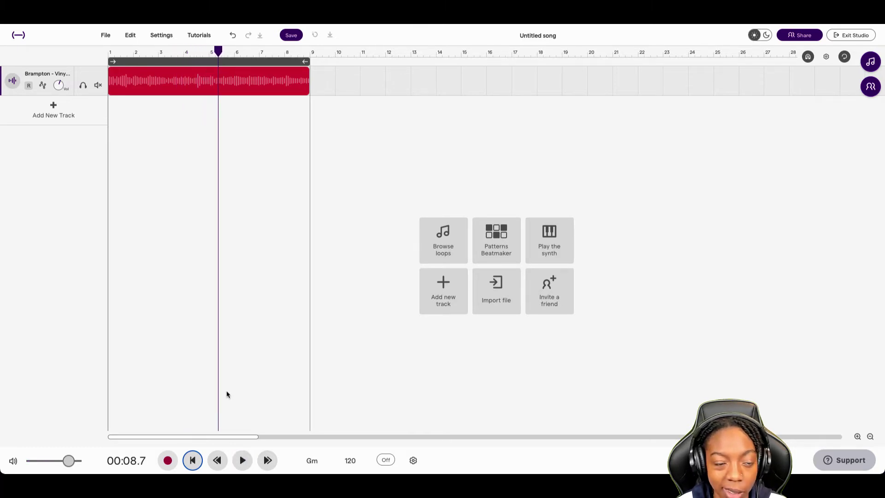
pyautogui.rightClick(127, 85)
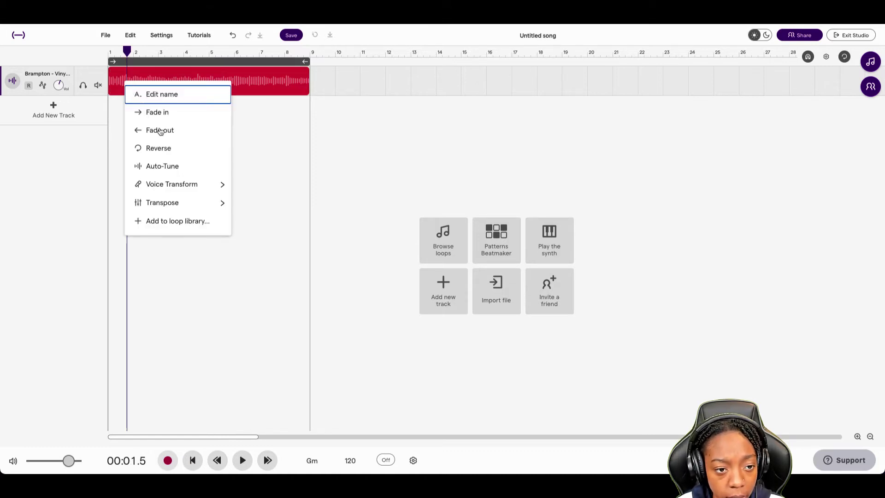
pyautogui.click(167, 147)
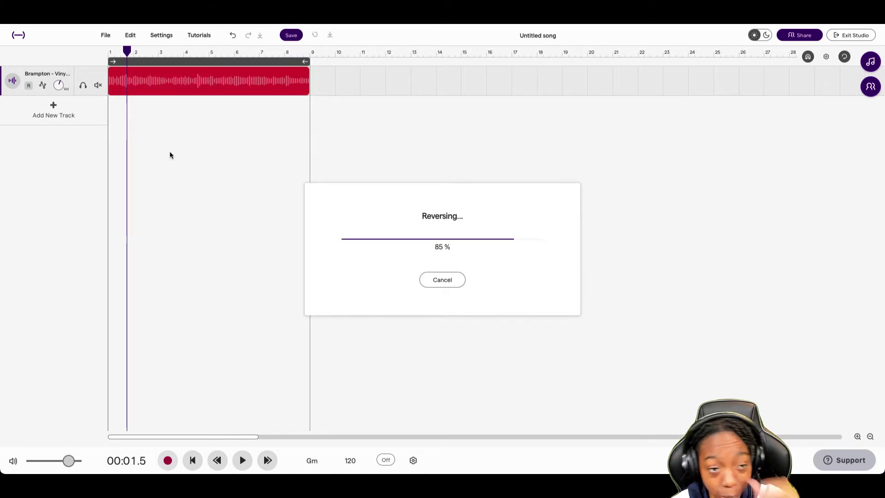
pyautogui.click(195, 460)
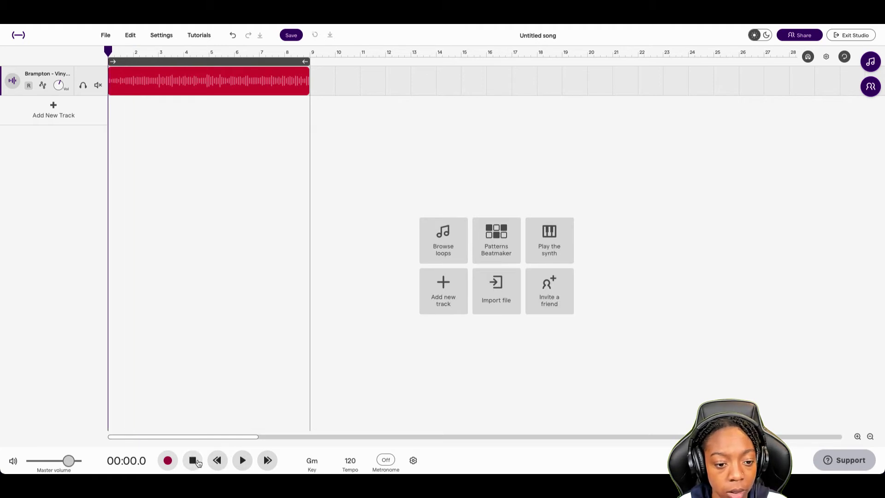
pyautogui.click(242, 460)
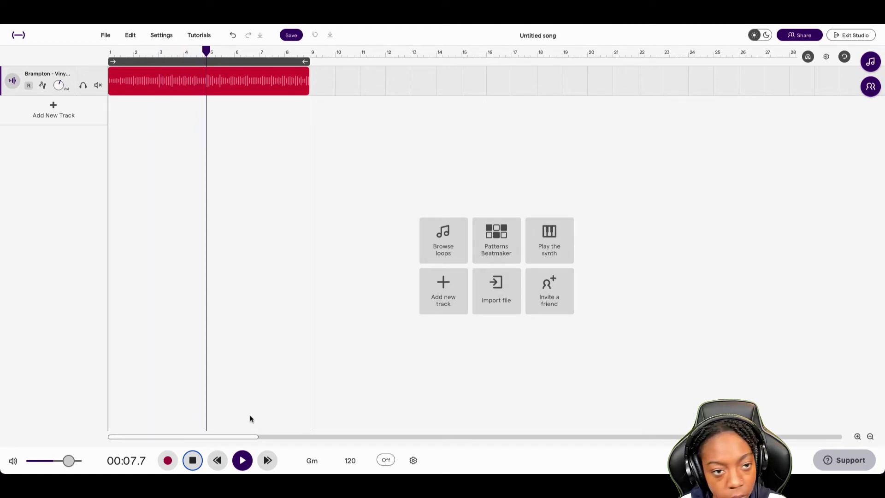
pyautogui.click(193, 461)
pyautogui.click(233, 35)
pyautogui.moveTo(242, 51); pyautogui.dragTo(108, 50)
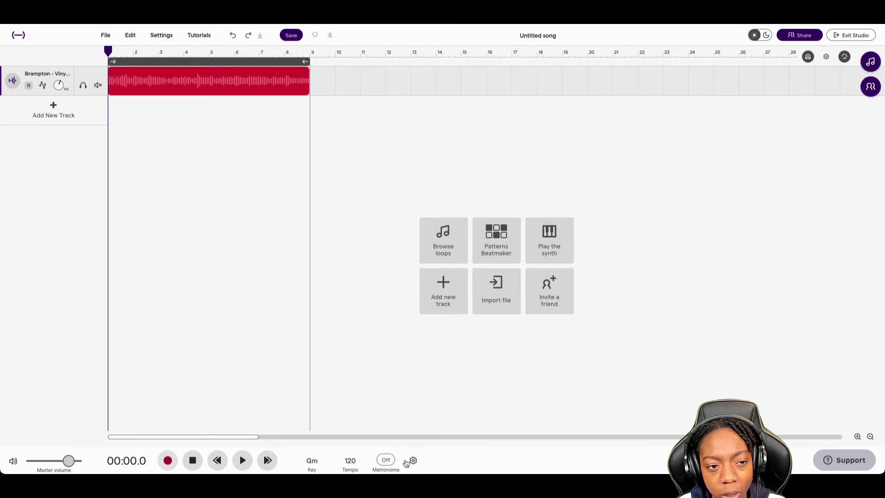
pyautogui.press('space')
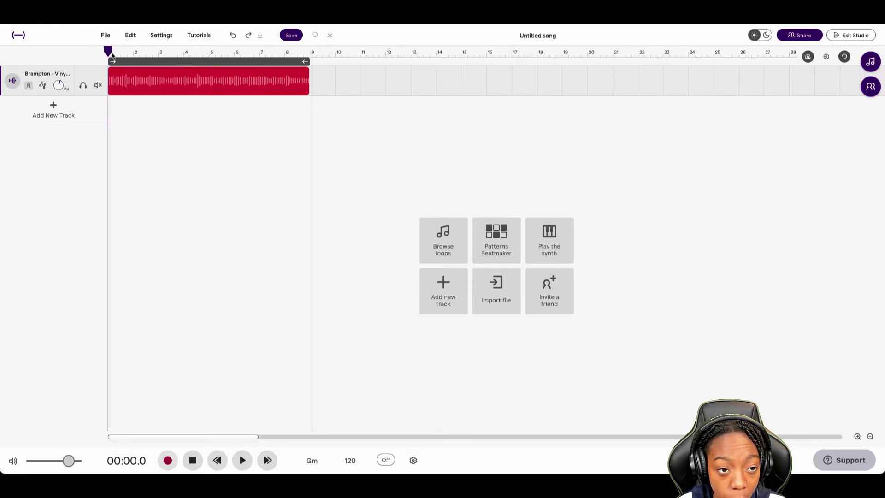
# Split the piano clip at bars 2, 3 and 4
pyautogui.rightClick(136, 86)
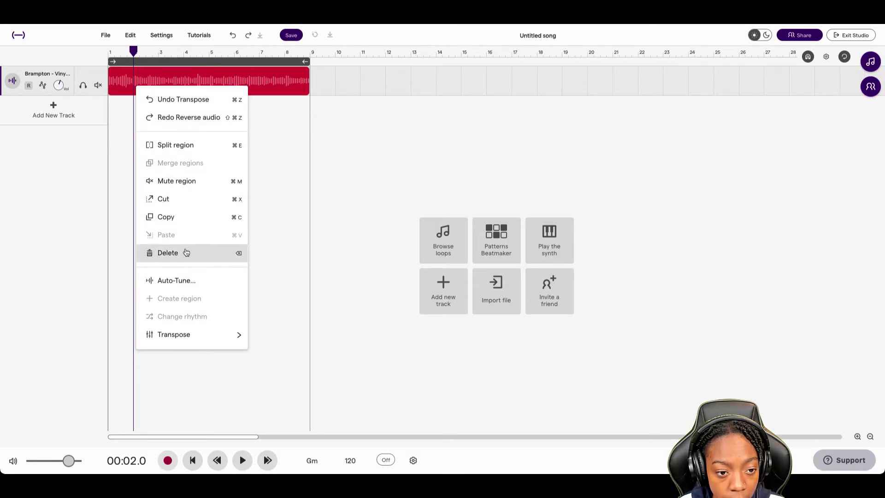
pyautogui.click(191, 150)
pyautogui.moveTo(151, 72); pyautogui.dragTo(184, 59)
pyautogui.rightClick(163, 84)
pyautogui.click(213, 146)
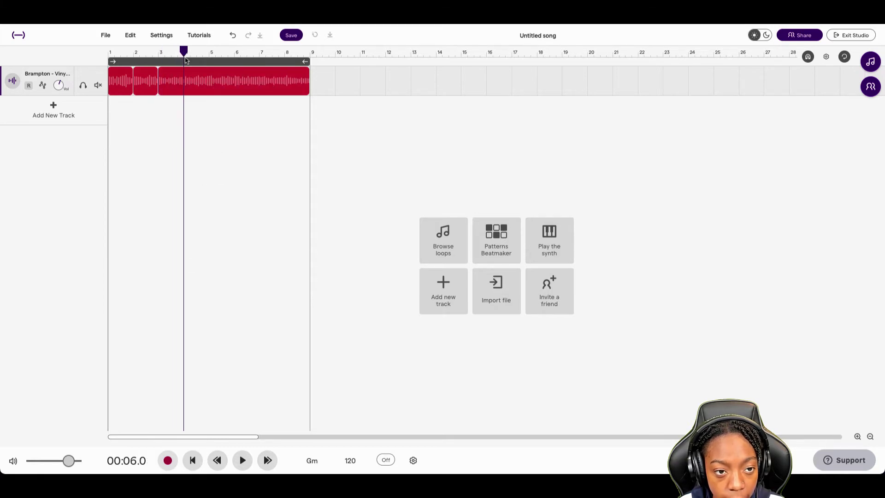
pyautogui.rightClick(188, 81)
pyautogui.click(227, 139)
# Split the clip at bars 5, 6, 7 and 8, then return the playhead to the start
pyautogui.moveTo(189, 63); pyautogui.dragTo(284, 53)
pyautogui.rightClick(219, 76)
pyautogui.click(240, 147)
pyautogui.rightClick(241, 81)
pyautogui.click(269, 143)
pyautogui.rightClick(269, 88)
pyautogui.click(276, 146)
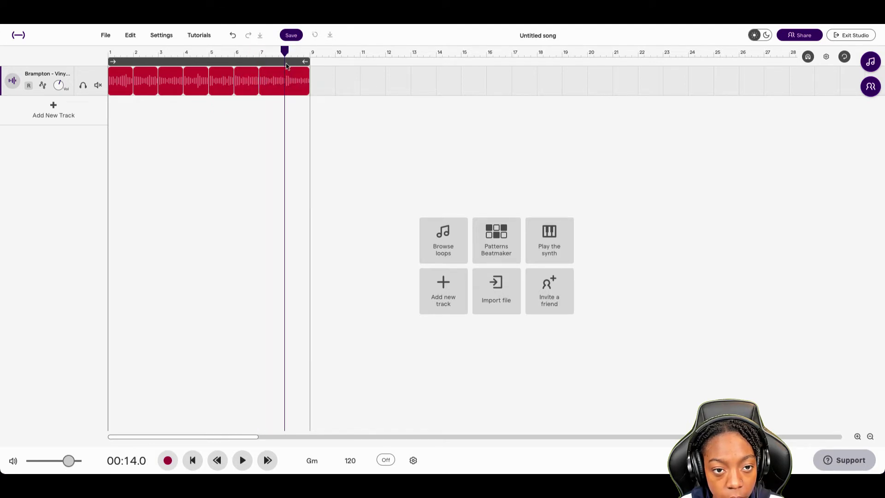
pyautogui.rightClick(290, 88)
pyautogui.click(325, 147)
pyautogui.press('Return')
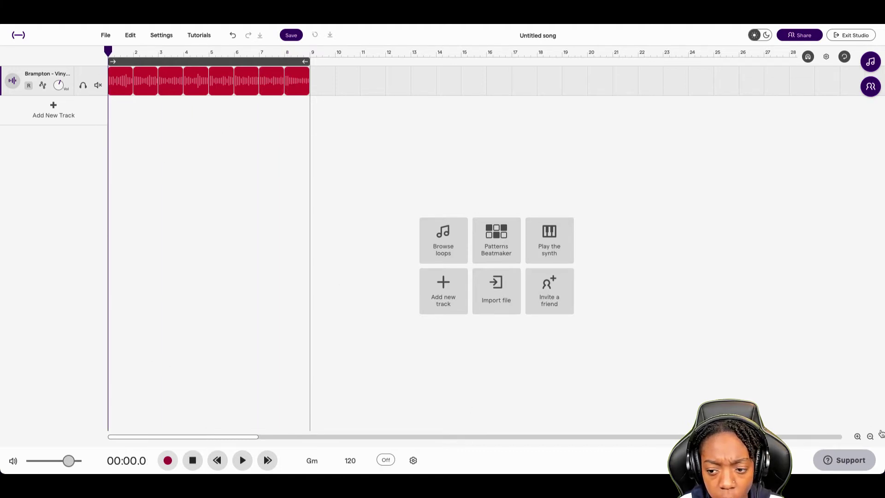
# Zoom in on the timeline and split the piano clip half a bar in
pyautogui.click(857, 436)
pyautogui.click(856, 437)
pyautogui.click(129, 55)
pyautogui.click(135, 56)
pyautogui.rightClick(140, 83)
pyautogui.click(166, 139)
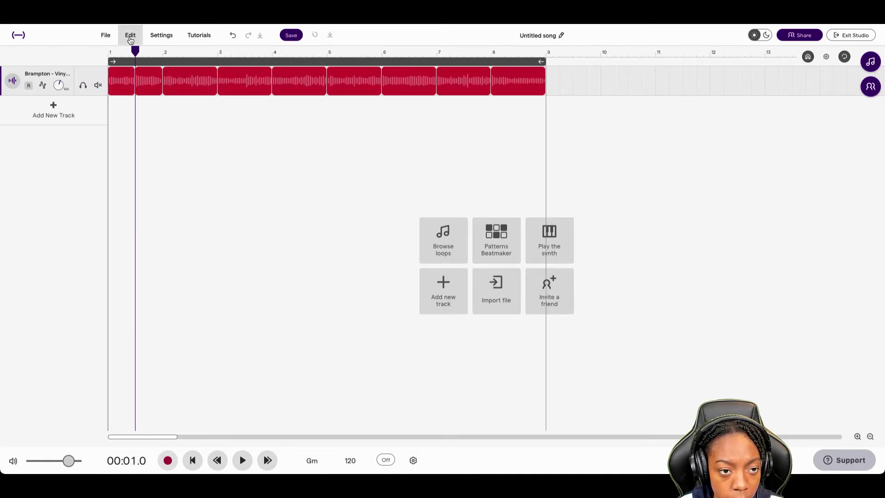
# Split the clip again at 00:02.5 and 00:03.0, then return to the start
pyautogui.moveTo(135, 53); pyautogui.dragTo(172, 68)
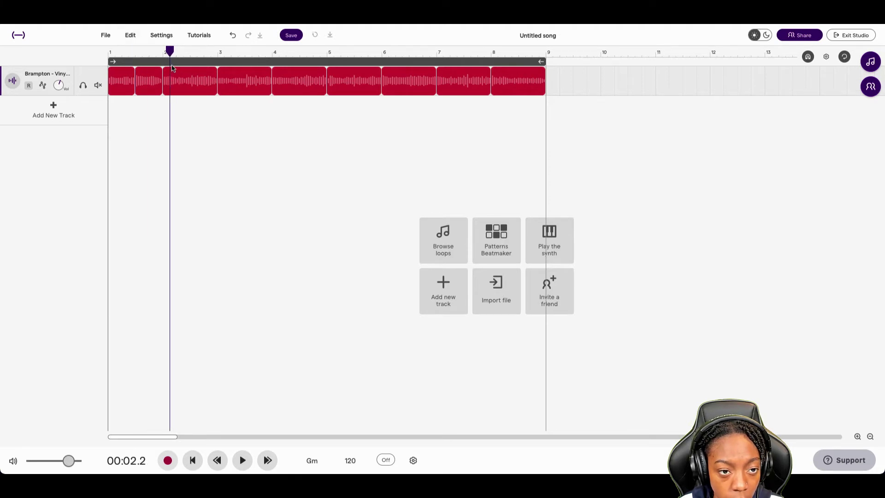
pyautogui.click(176, 69)
pyautogui.rightClick(178, 81)
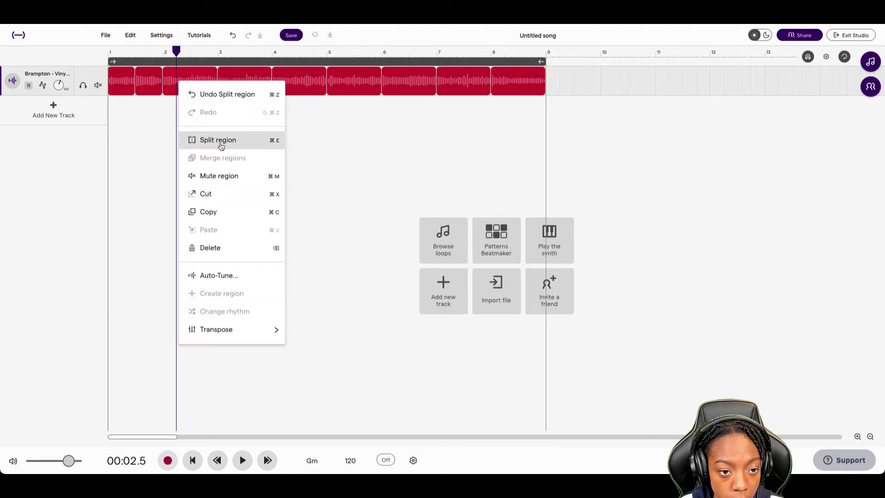
pyautogui.click(220, 140)
pyautogui.click(195, 82)
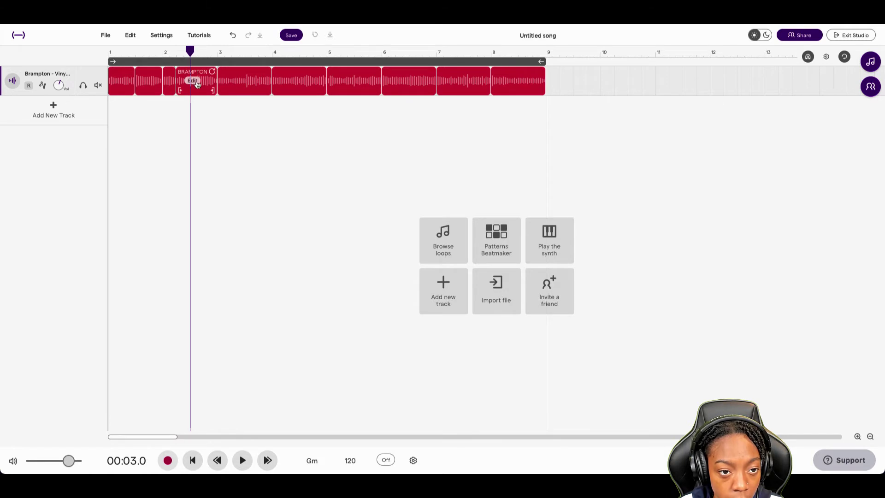
pyautogui.rightClick(201, 87)
pyautogui.click(221, 144)
pyautogui.click(206, 57)
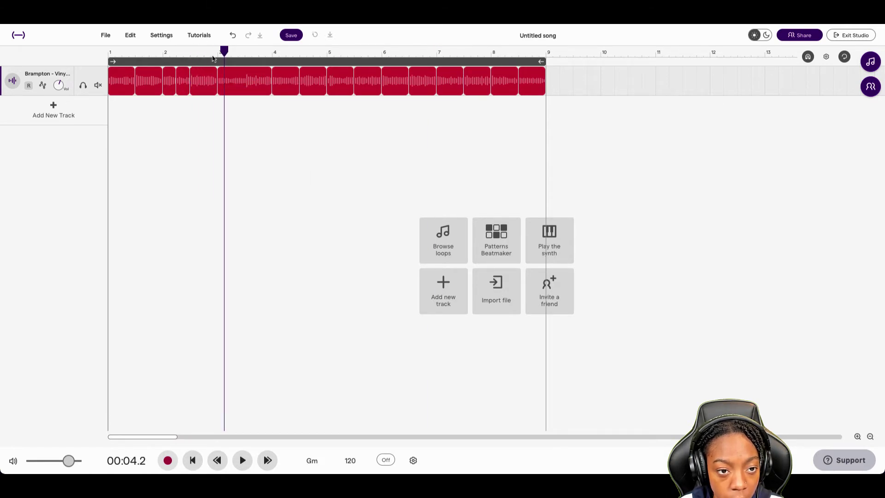
pyautogui.press('Return')
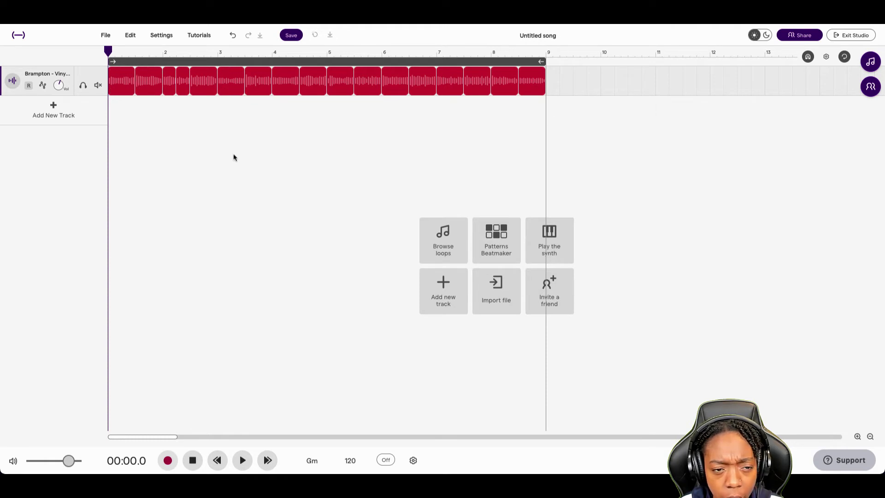
# Delete the second slice and loop the first slice out to fill the gap
pyautogui.moveTo(157, 94)
pyautogui.press('Delete')
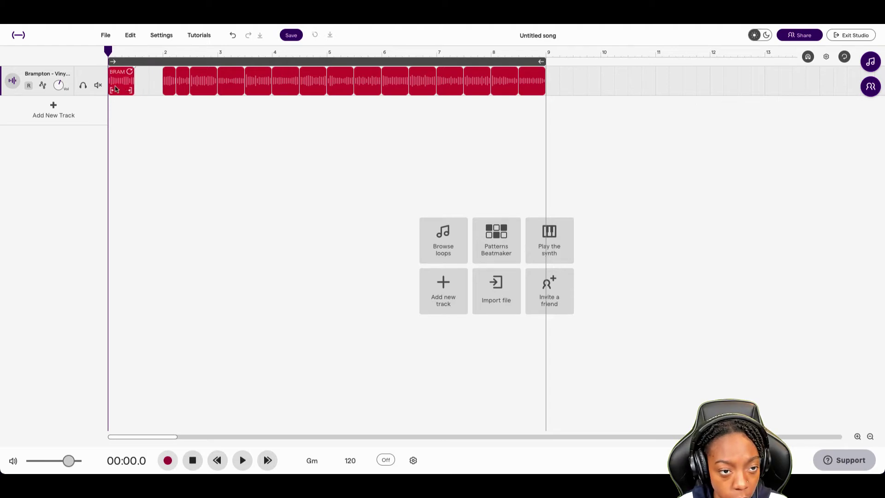
pyautogui.moveTo(122, 87); pyautogui.dragTo(175, 101)
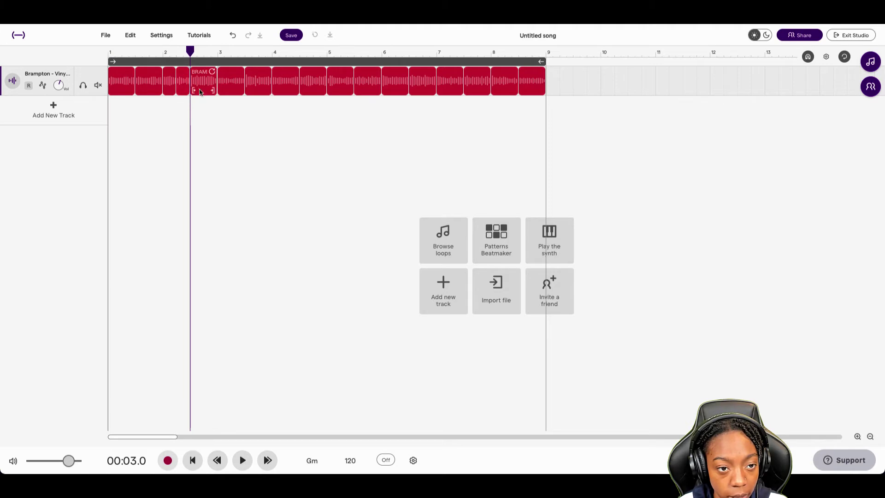
# Move short slices to just before bar 3 and loop one out to fill the space
pyautogui.moveTo(196, 88); pyautogui.dragTo(183, 87)
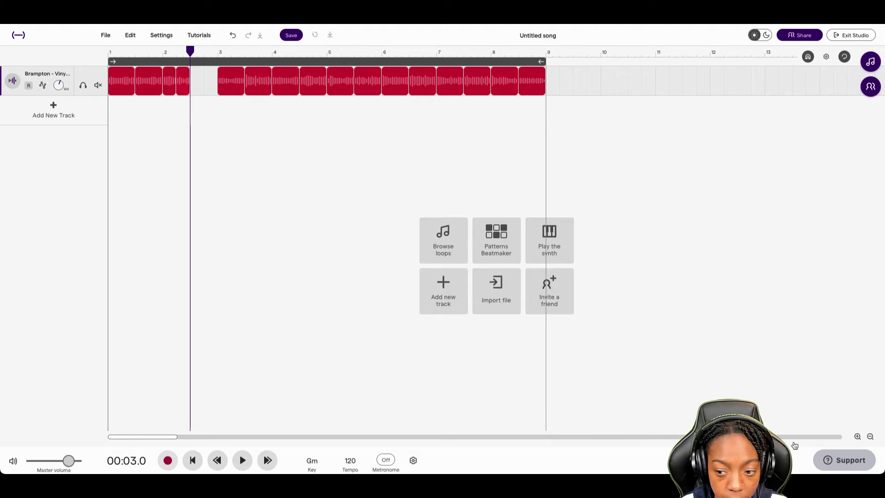
pyautogui.click(858, 436)
pyautogui.click(858, 436)
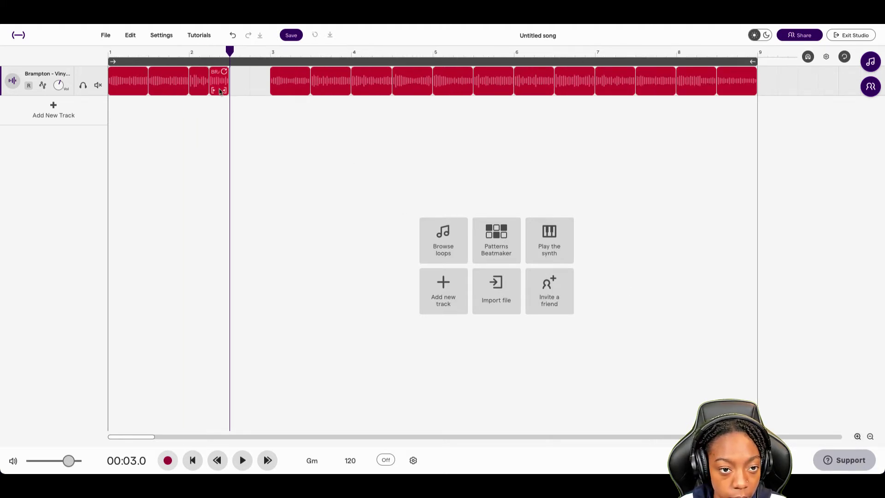
pyautogui.moveTo(220, 91); pyautogui.dragTo(240, 91)
pyautogui.moveTo(198, 93); pyautogui.dragTo(261, 92)
# Play the chopped piano loop from the start to audition it
pyautogui.click(193, 461)
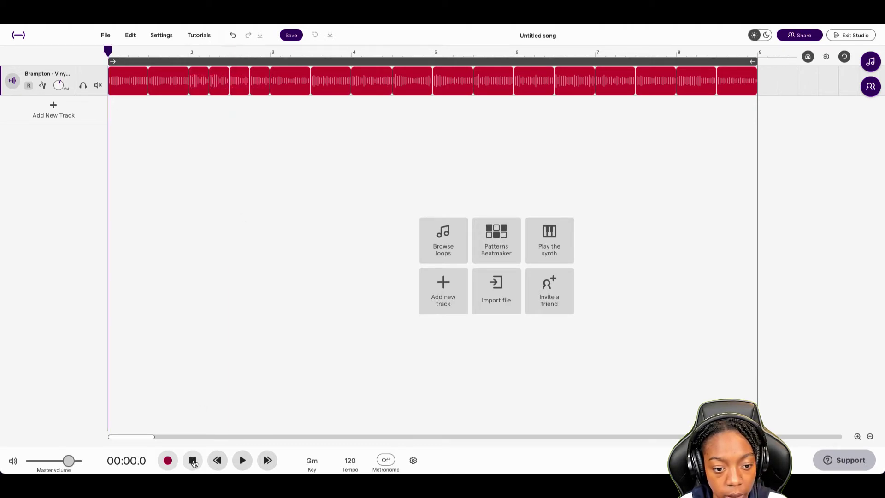
pyautogui.press('space')
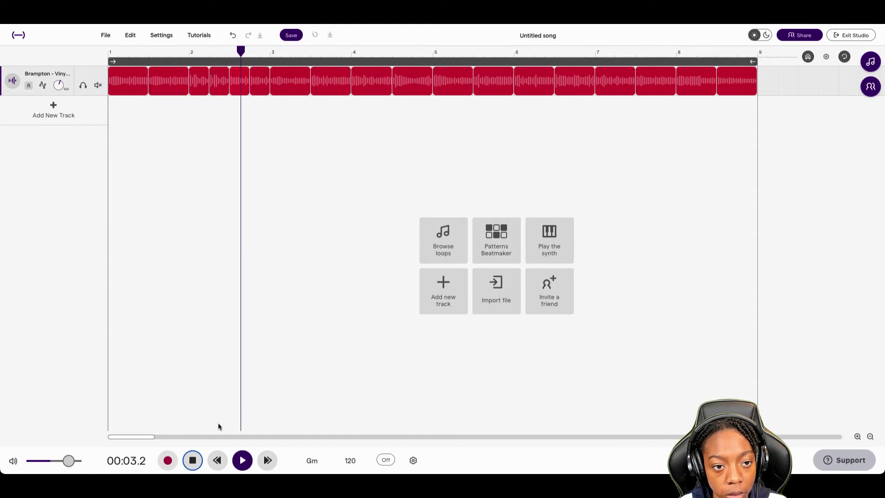
pyautogui.click(193, 461)
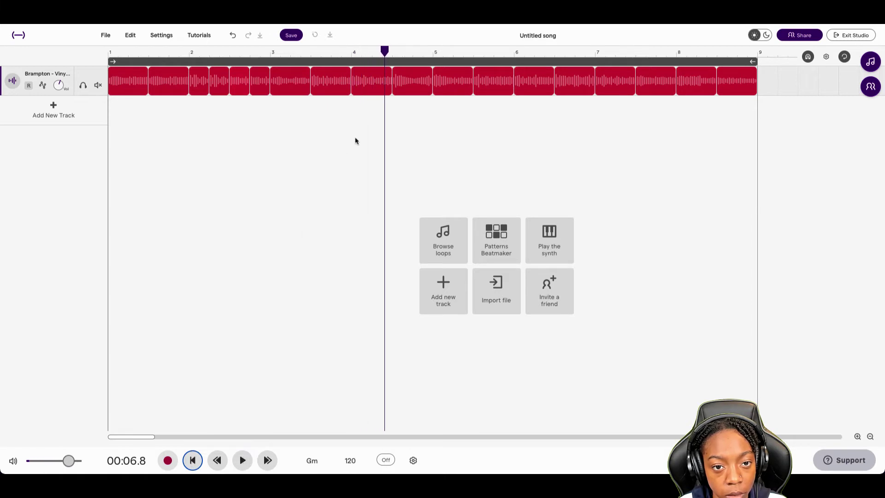
# Delete the slice just after bar 4 and loop the previous slice out to fill the gap
pyautogui.rightClick(371, 86)
pyautogui.click(362, 122)
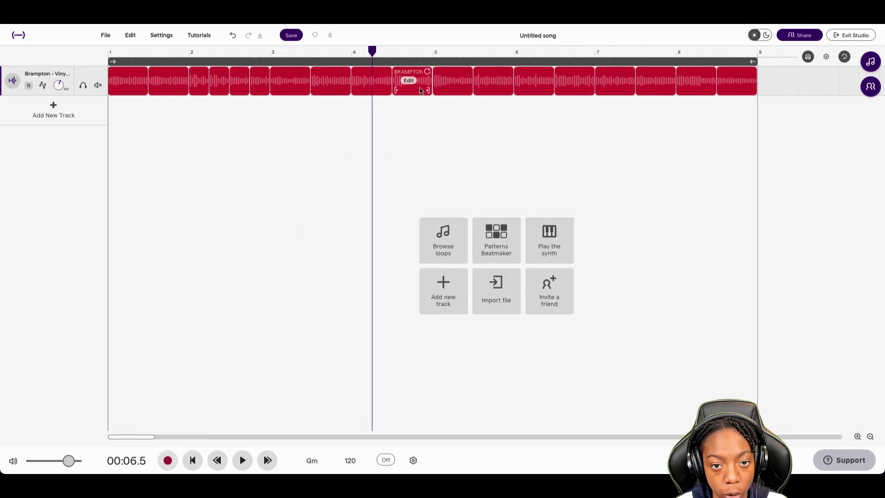
pyautogui.press('Delete')
pyautogui.moveTo(386, 91); pyautogui.dragTo(413, 94)
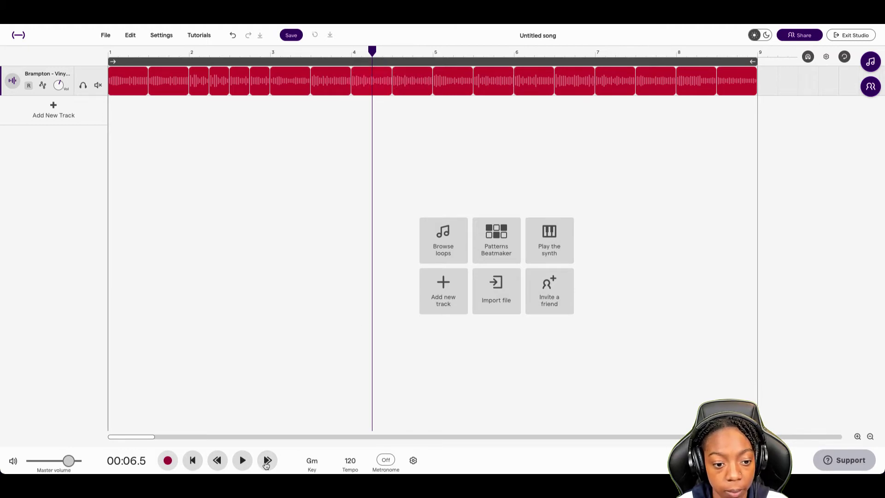
# Play the edited piano track back from the beginning
pyautogui.click(200, 461)
pyautogui.click(242, 464)
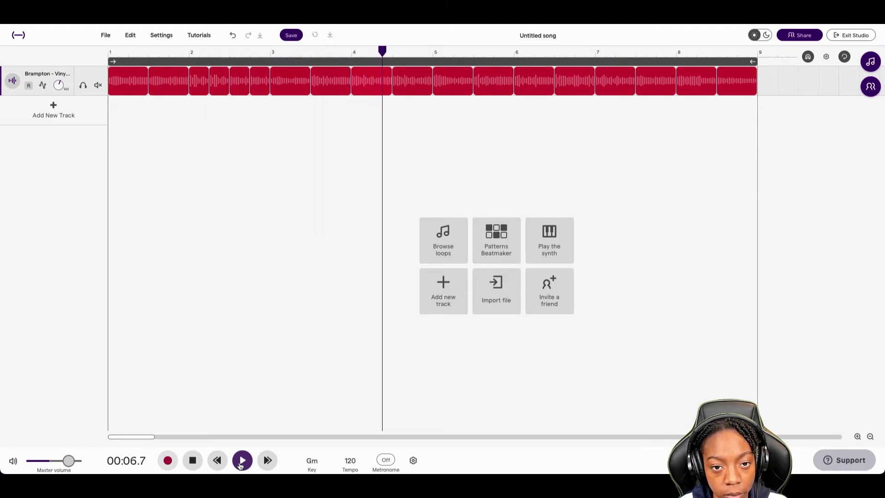
pyautogui.click(241, 461)
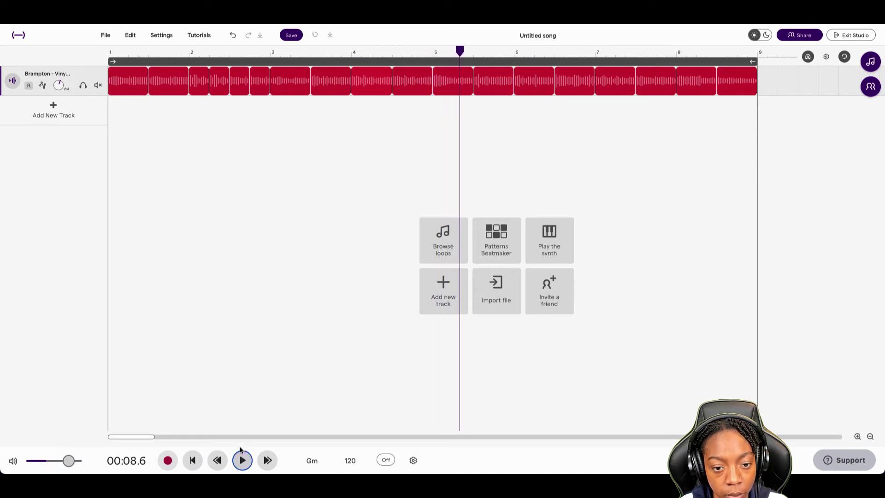
# Delete the end portion of the piano track and loop the remaining chopped slices out to bar 9
pyautogui.click(870, 436)
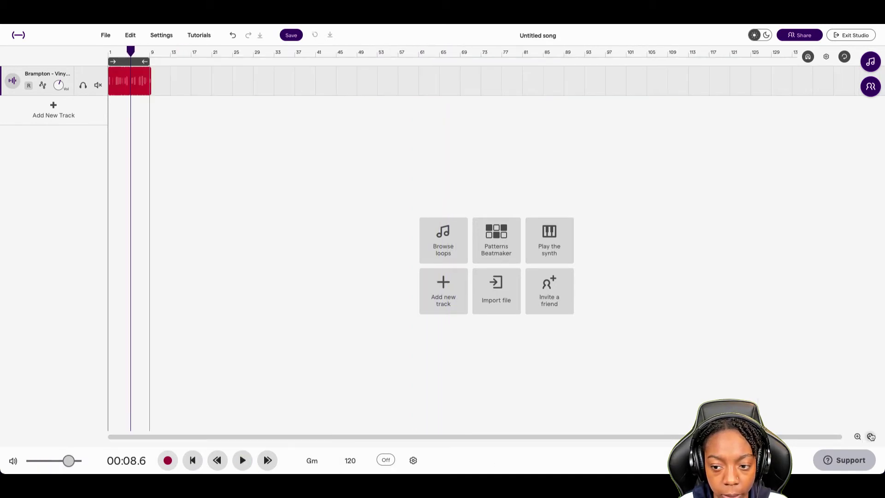
pyautogui.click(858, 437)
pyautogui.click(858, 436)
pyautogui.click(858, 437)
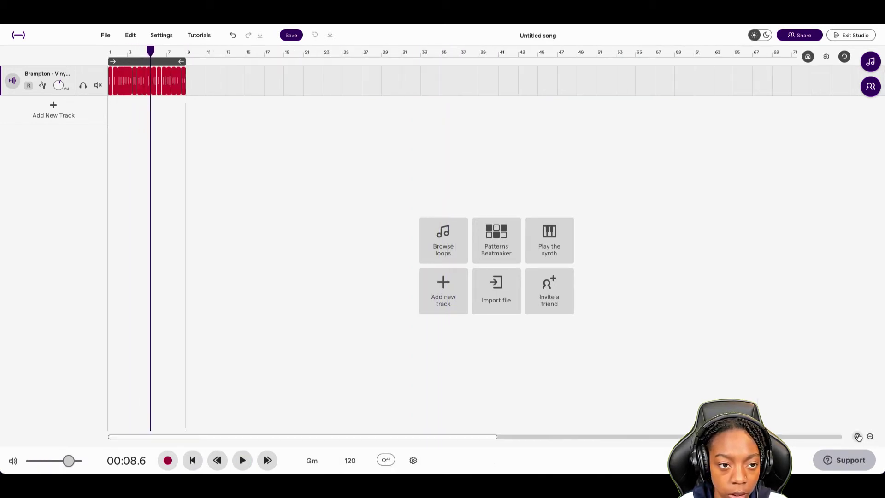
pyautogui.click(858, 437)
pyautogui.click(858, 437)
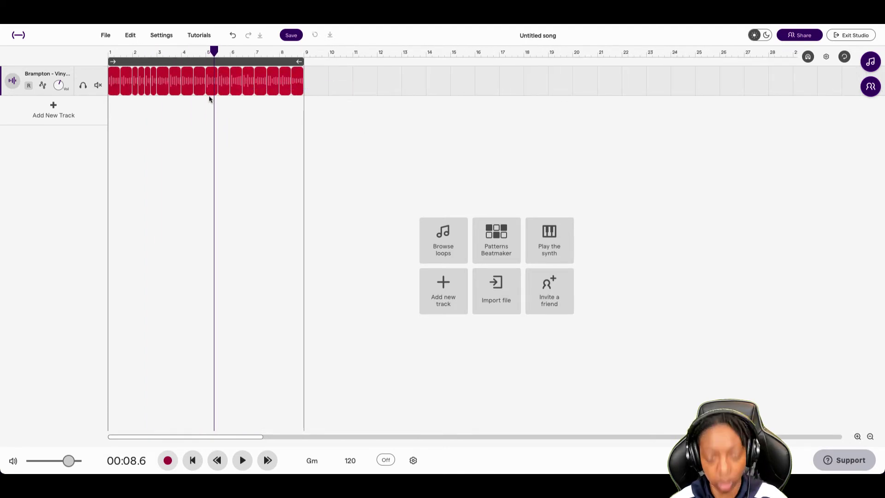
pyautogui.press('Delete')
pyautogui.moveTo(196, 89); pyautogui.dragTo(291, 93)
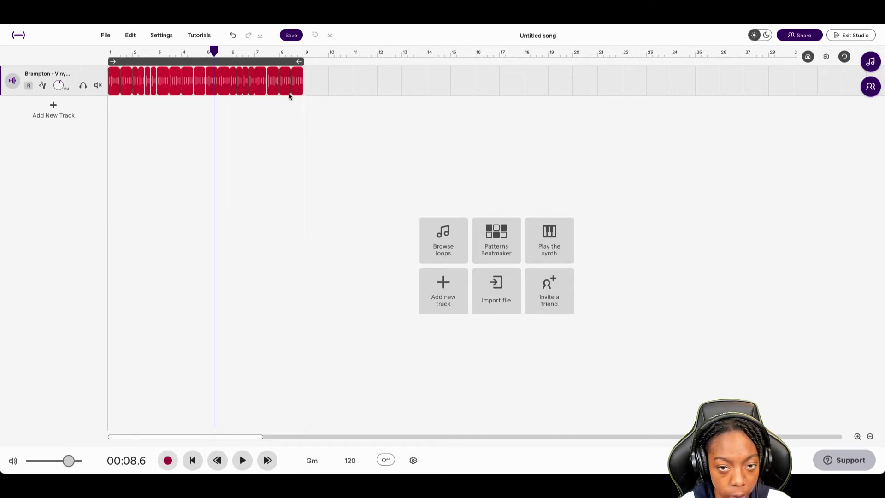
pyautogui.click(197, 463)
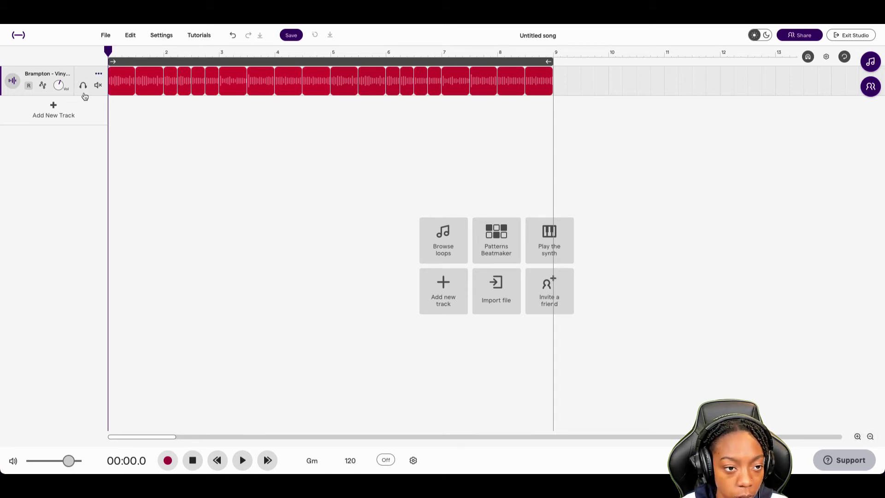
# Make the piano track lane taller, zoom in, and box-select every slice for fading
pyautogui.moveTo(85, 95); pyautogui.dragTo(85, 167)
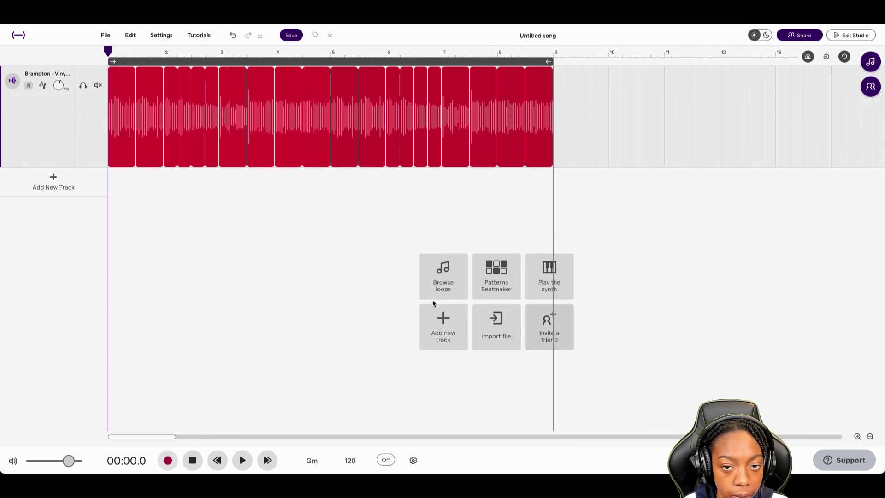
pyautogui.click(857, 437)
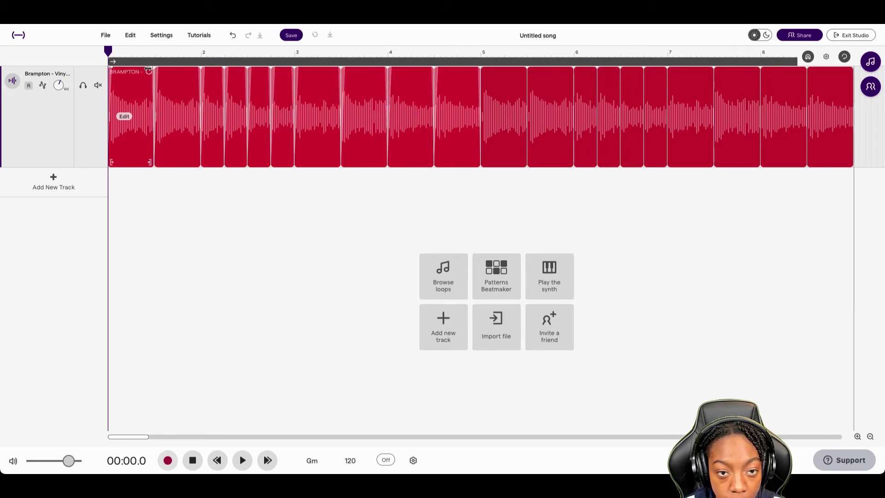
pyautogui.moveTo(524, 98)
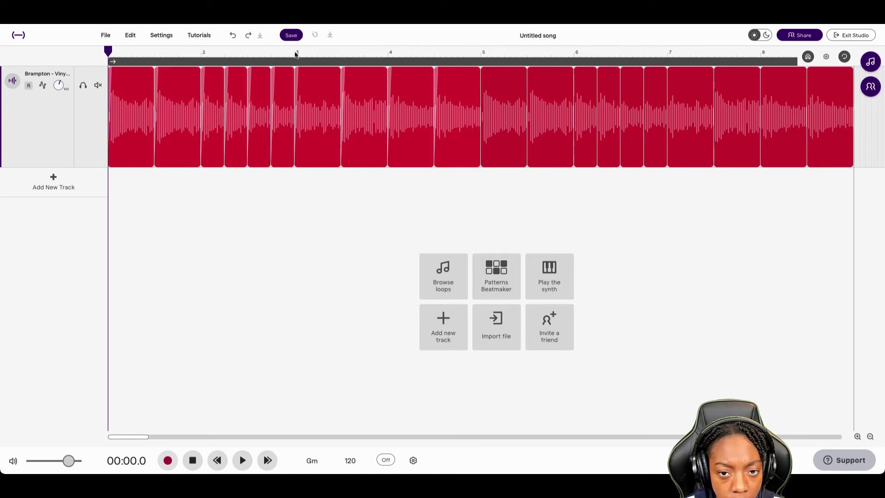
pyautogui.moveTo(243, 121)
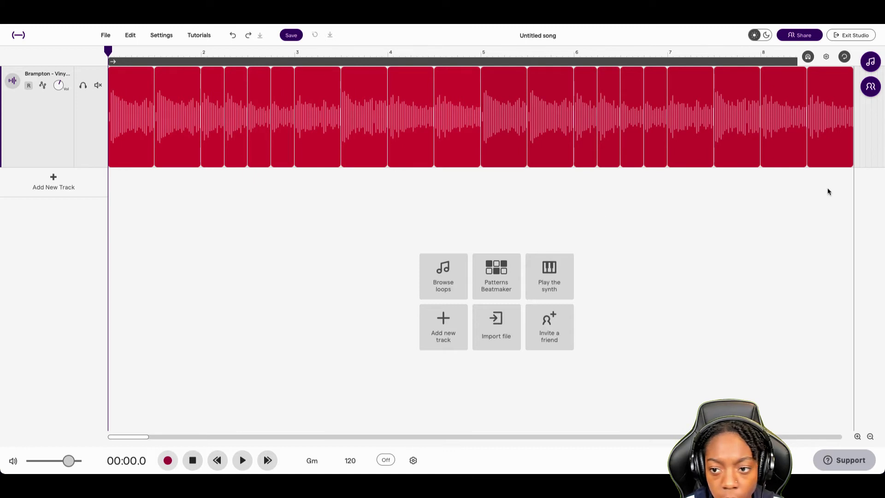
pyautogui.hscroll(1, 820, 193)
pyautogui.moveTo(804, 185); pyautogui.dragTo(755, 161)
pyautogui.hscroll(1, 831, 138)
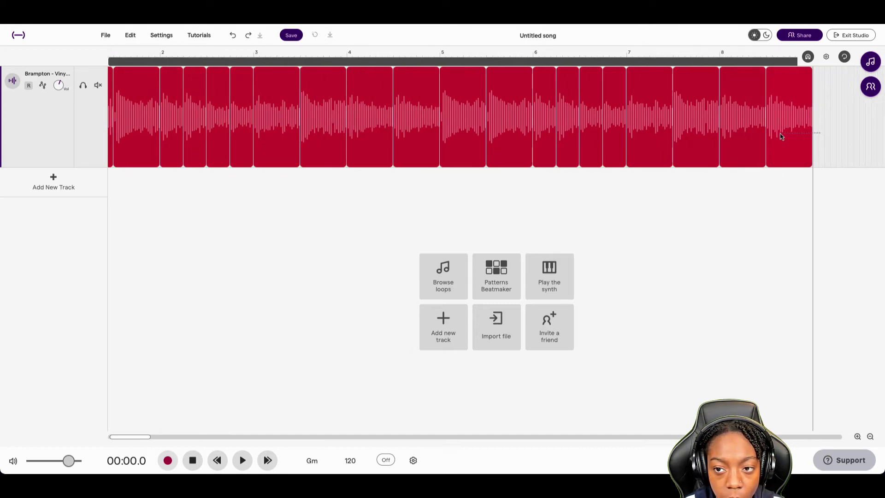
pyautogui.hscroll(1, 840, 121)
pyautogui.moveTo(772, 184); pyautogui.dragTo(123, 73)
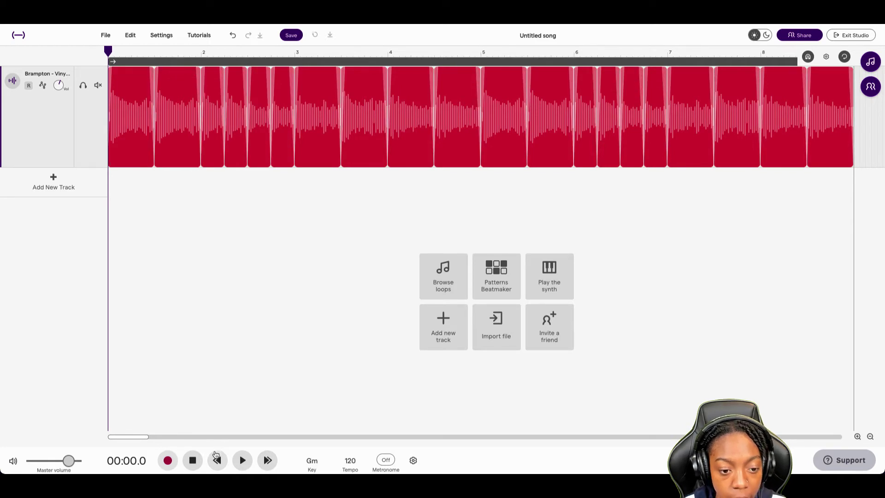
pyautogui.click(242, 460)
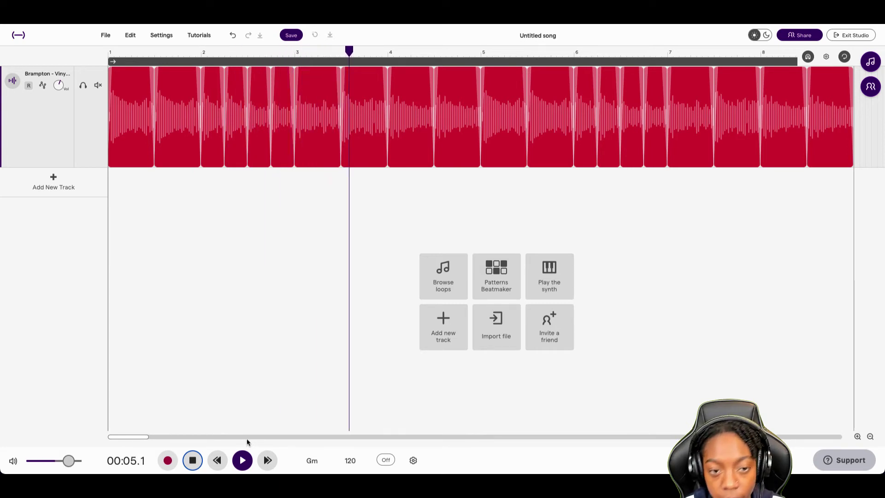
pyautogui.press('space')
pyautogui.click(192, 462)
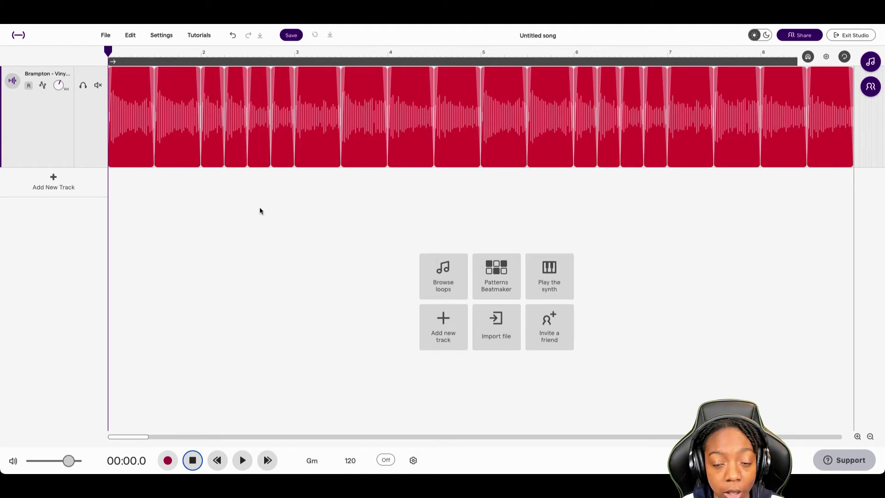
pyautogui.press('space')
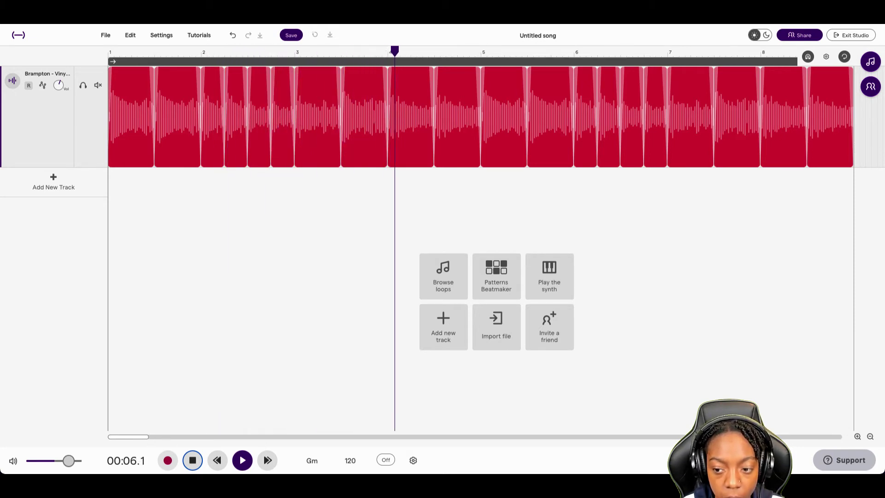
pyautogui.moveTo(150, 438); pyautogui.dragTo(196, 438)
pyautogui.press('space')
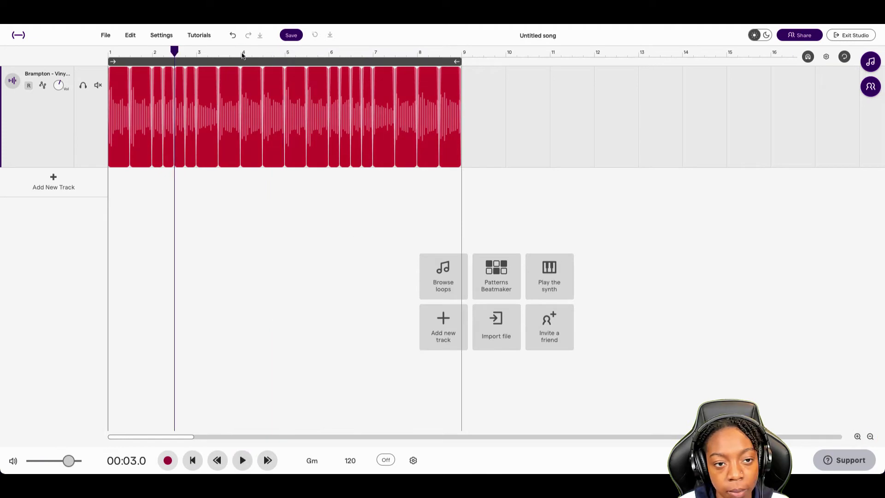
# Drag Brampton - Vinyl Piano 11 onto the timeline as a second track, then close the loop browser
pyautogui.click(871, 67)
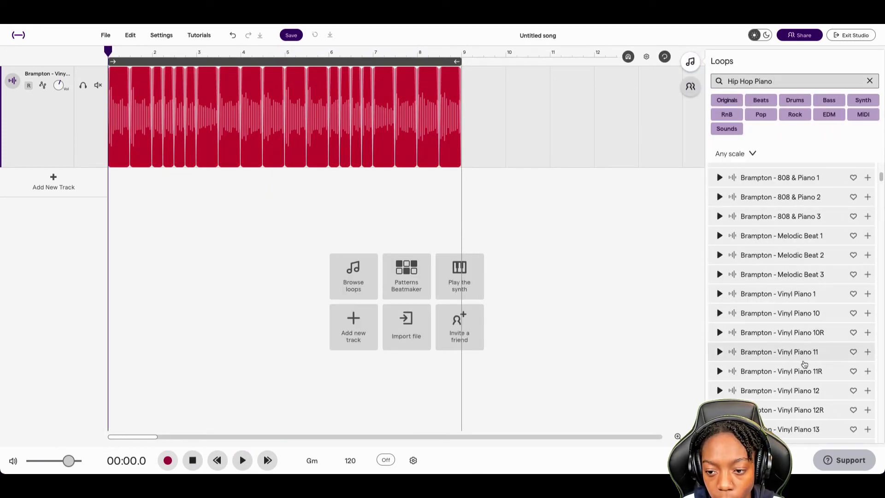
pyautogui.moveTo(571, 320); pyautogui.dragTo(112, 192)
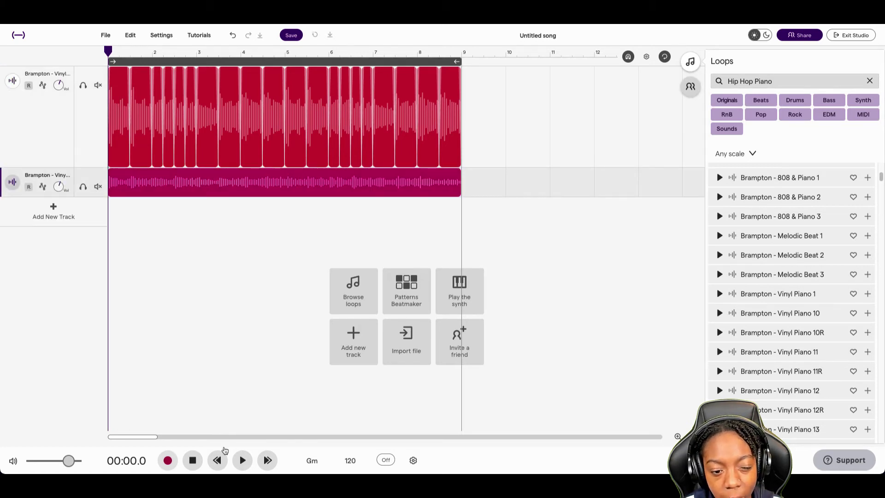
pyautogui.click(689, 87)
pyautogui.click(692, 63)
pyautogui.click(692, 63)
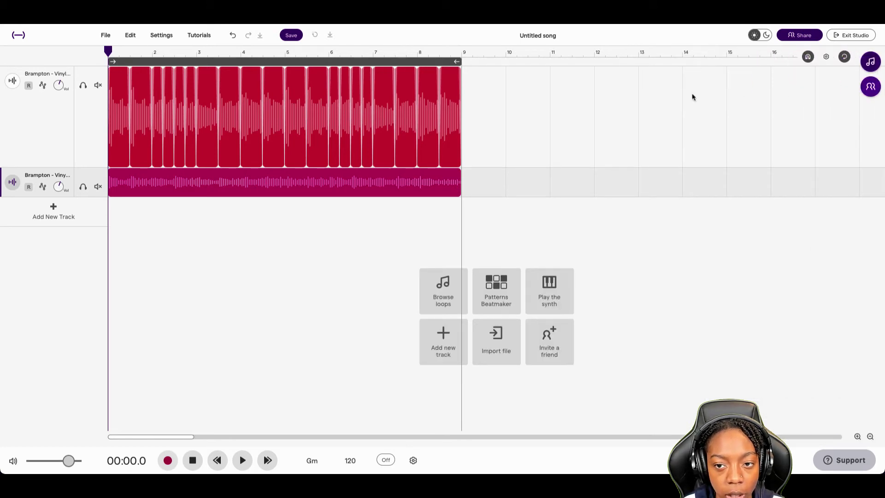
# Transpose the second piano loop clip to E♭m
pyautogui.click(124, 182)
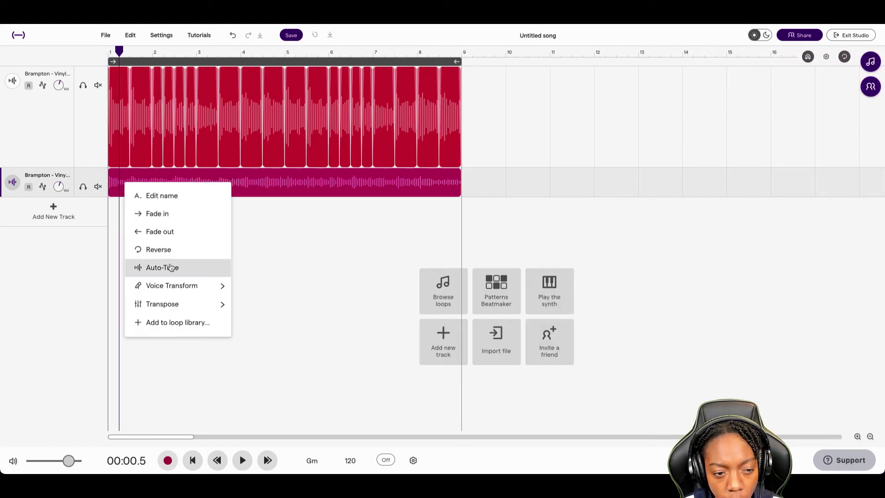
pyautogui.moveTo(173, 302)
pyautogui.click(259, 274)
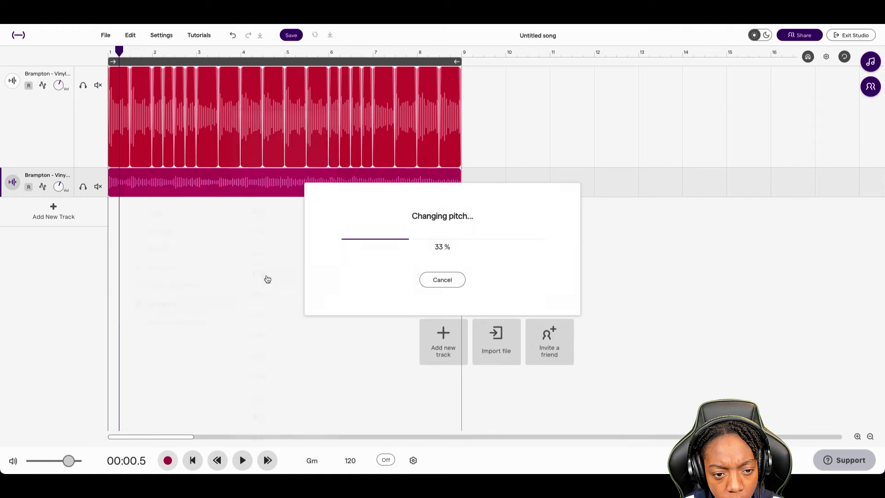
# Apply a +1 Octave voice transform to the second piano loop
pyautogui.click(125, 183)
pyautogui.moveTo(195, 311)
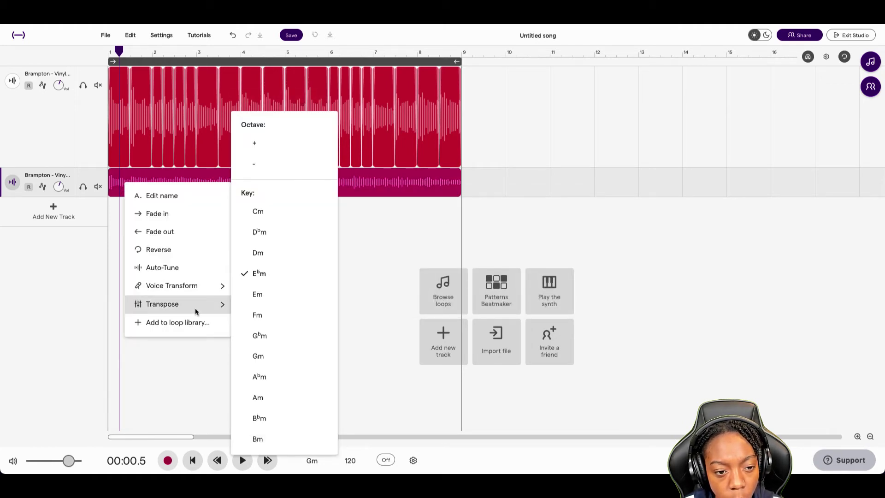
pyautogui.moveTo(190, 293)
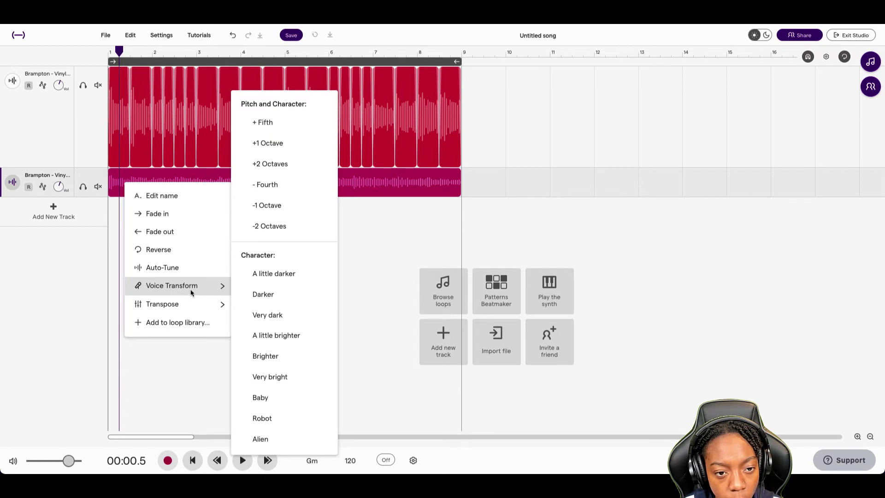
pyautogui.click(298, 146)
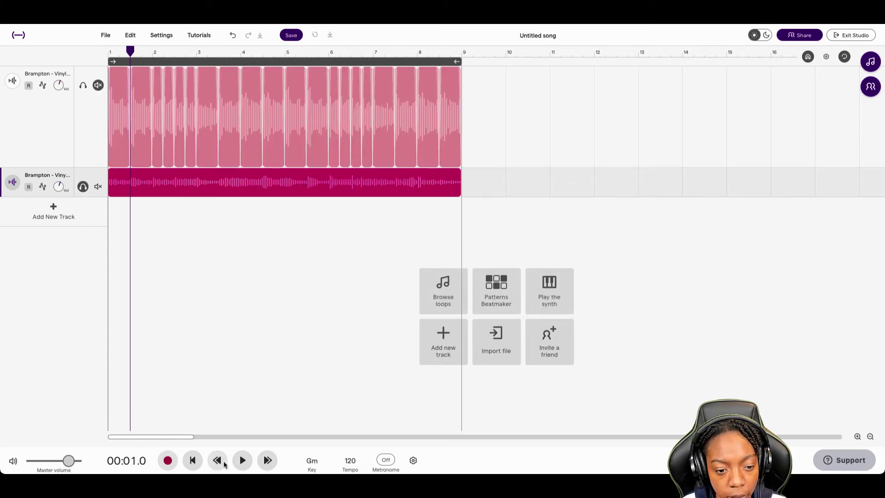
# Play the song from the start to audition the transposed loop
pyautogui.click(204, 465)
pyautogui.click(244, 463)
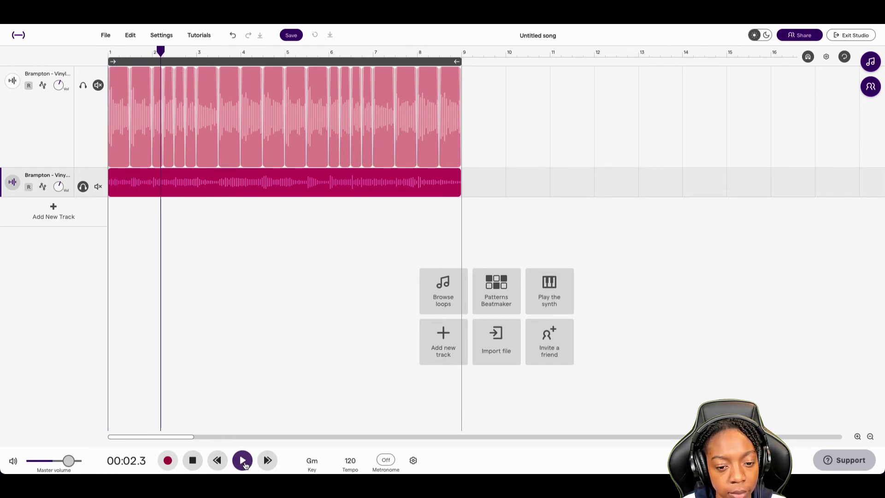
pyautogui.click(194, 462)
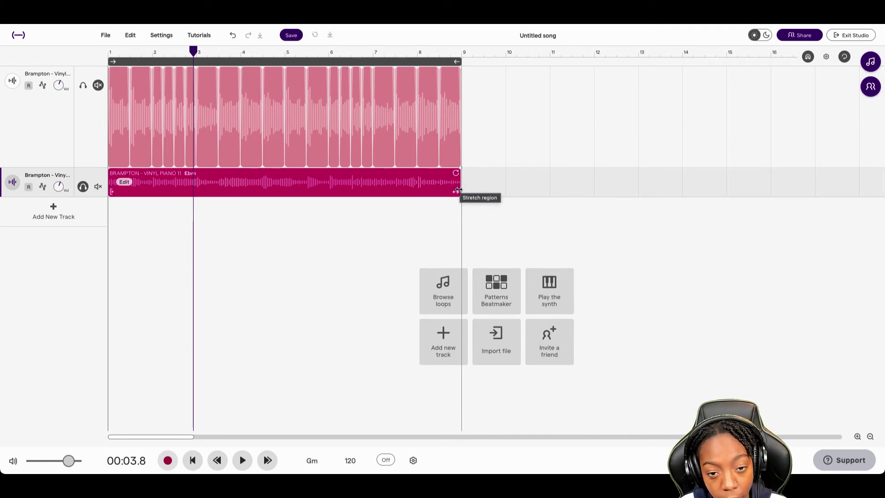
# Trim the second clip to end at bar 5, loop it to bar 9, and replay from the start
pyautogui.moveTo(459, 191); pyautogui.dragTo(284, 194)
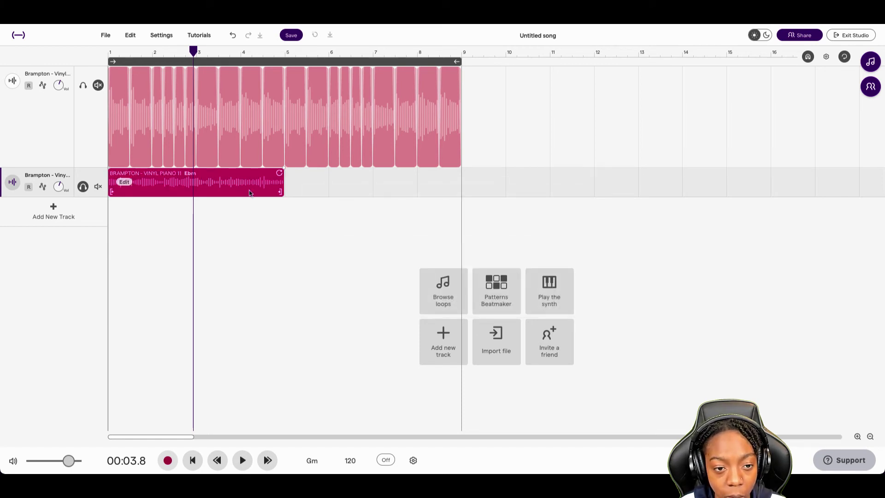
pyautogui.moveTo(279, 173); pyautogui.dragTo(420, 184)
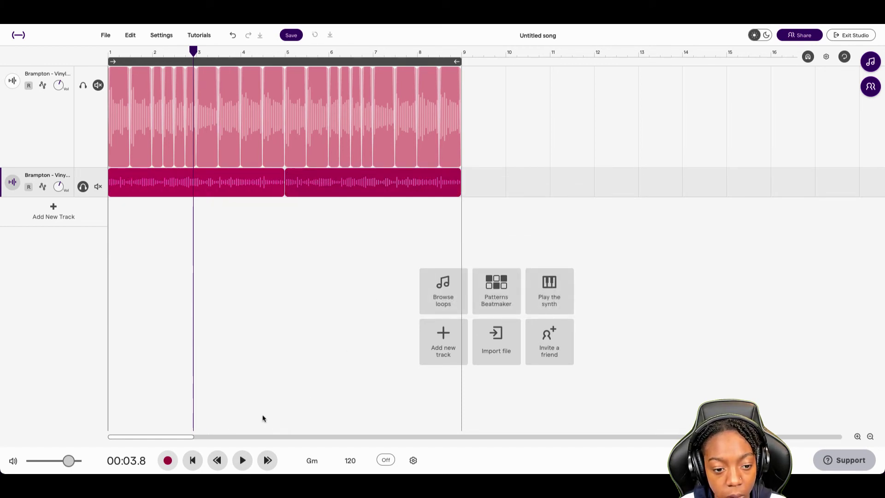
pyautogui.click(193, 460)
pyautogui.press('space')
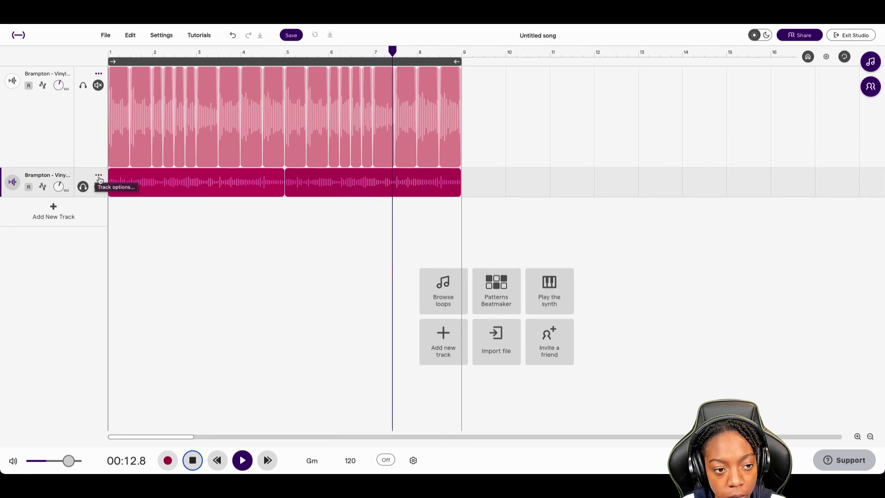
pyautogui.click(126, 183)
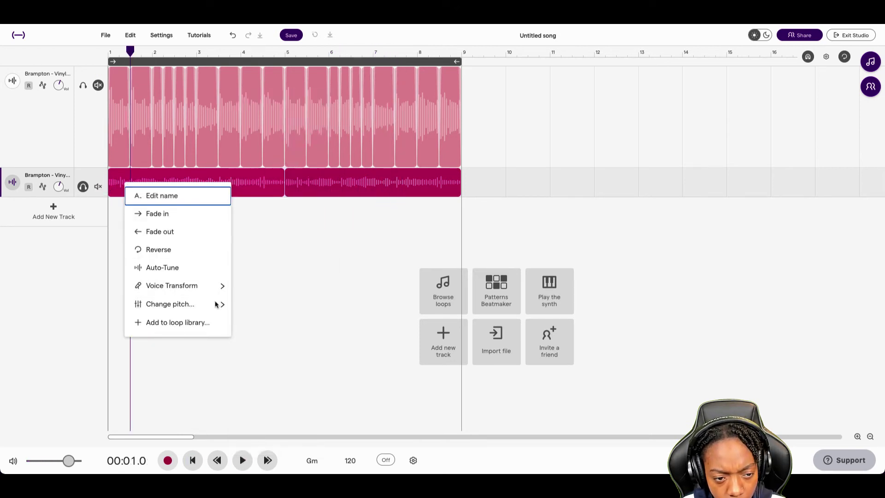
pyautogui.moveTo(210, 292)
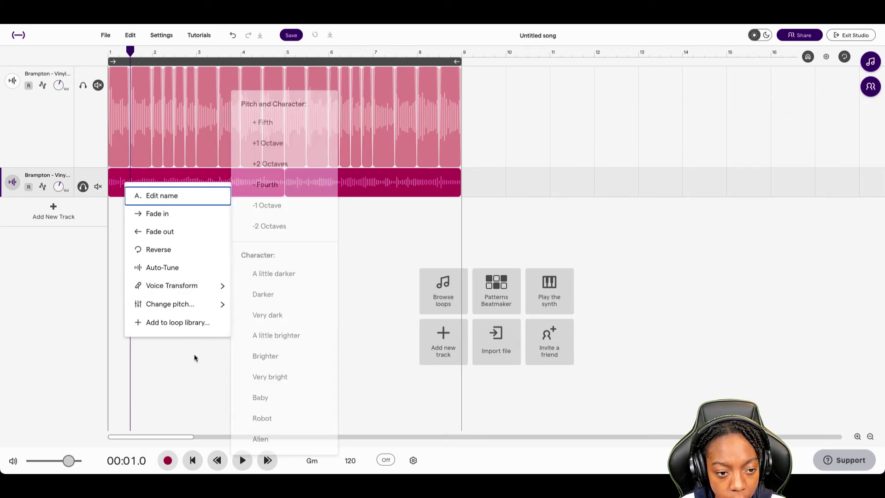
pyautogui.moveTo(186, 311)
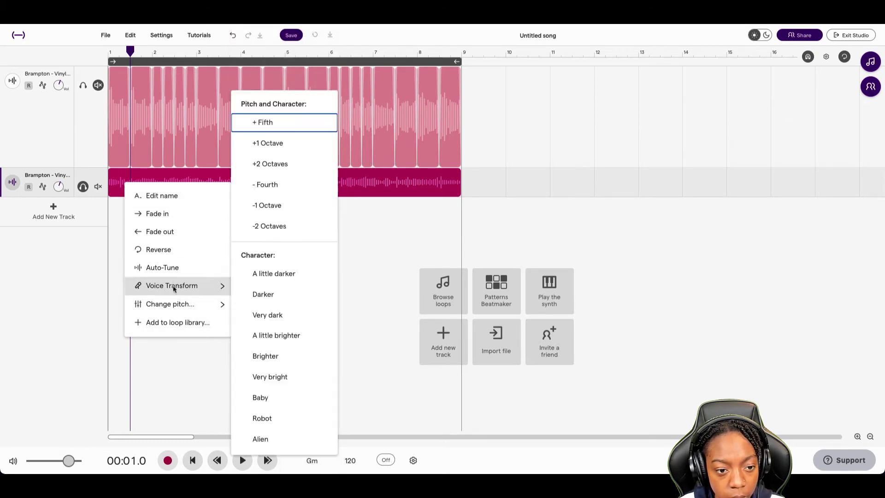
pyautogui.click(232, 465)
pyautogui.click(193, 460)
pyautogui.press('space')
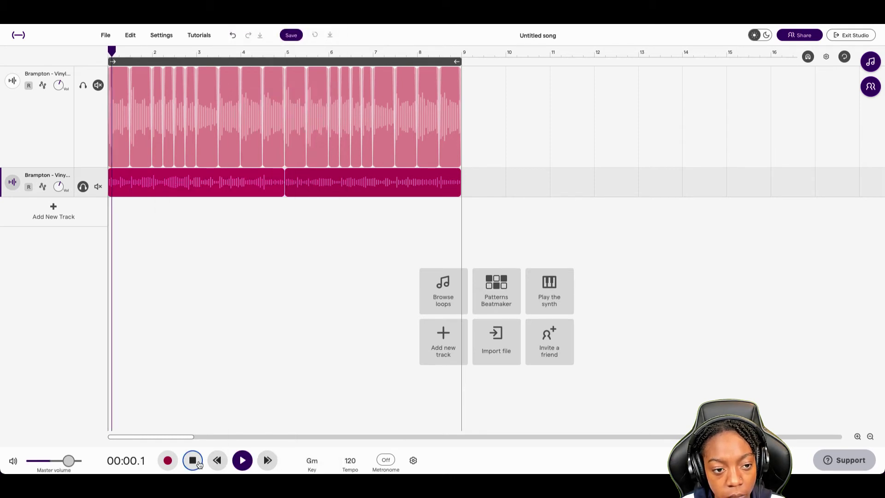
# Delete the looped second clip and place a copy of the first clip right after it
pyautogui.moveTo(311, 192)
pyautogui.press('Delete')
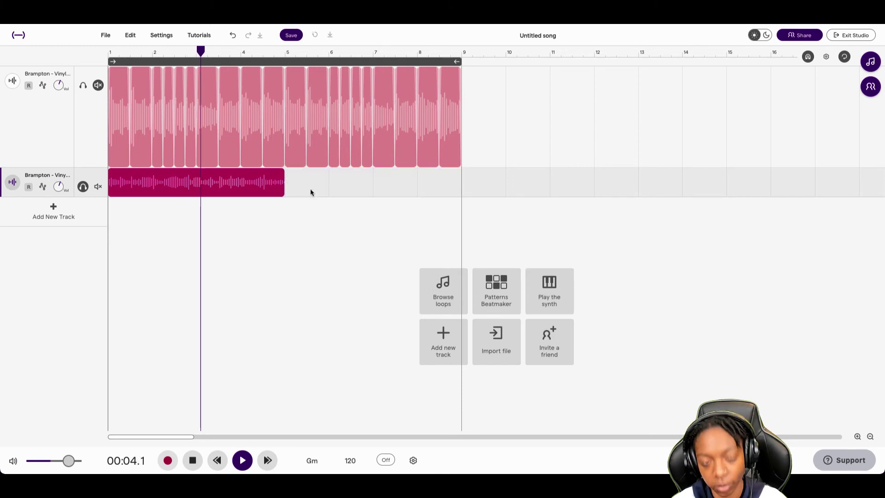
pyautogui.press('space')
pyautogui.moveTo(176, 195); pyautogui.dragTo(353, 199)
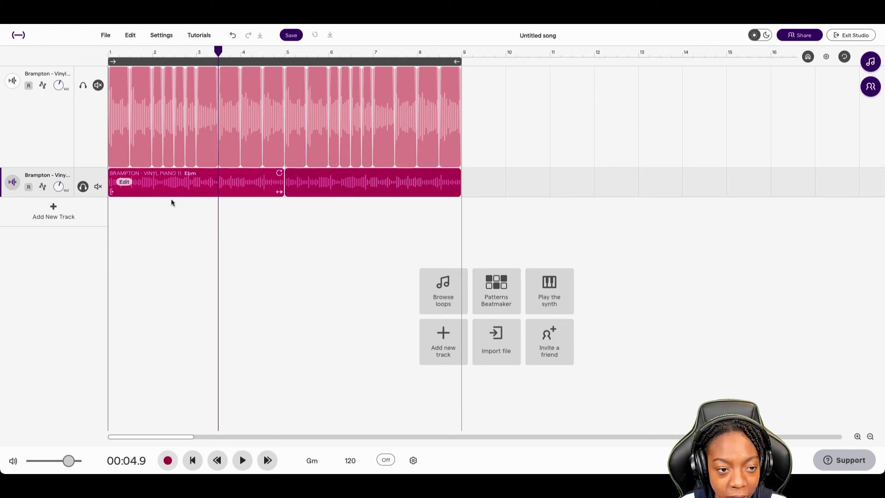
# Unsolo track 2 and play both piano loops together from the start
pyautogui.click(83, 188)
pyautogui.click(193, 460)
pyautogui.press('space')
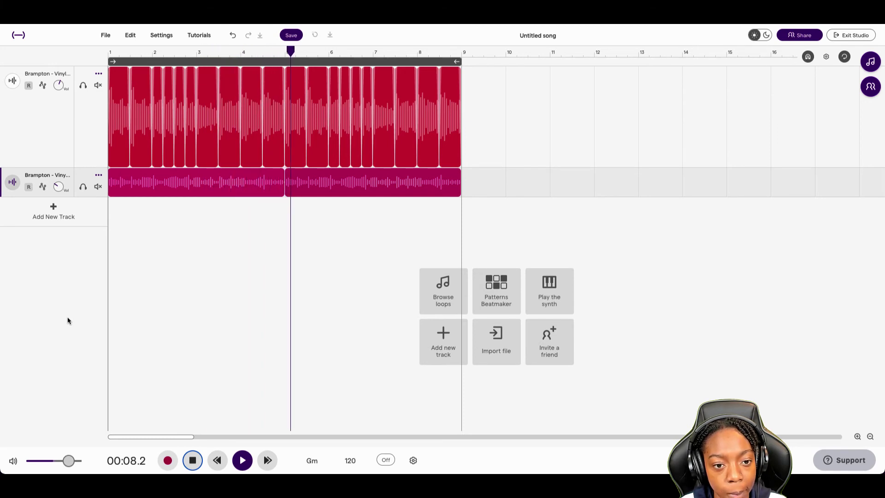
pyautogui.moveTo(253, 192)
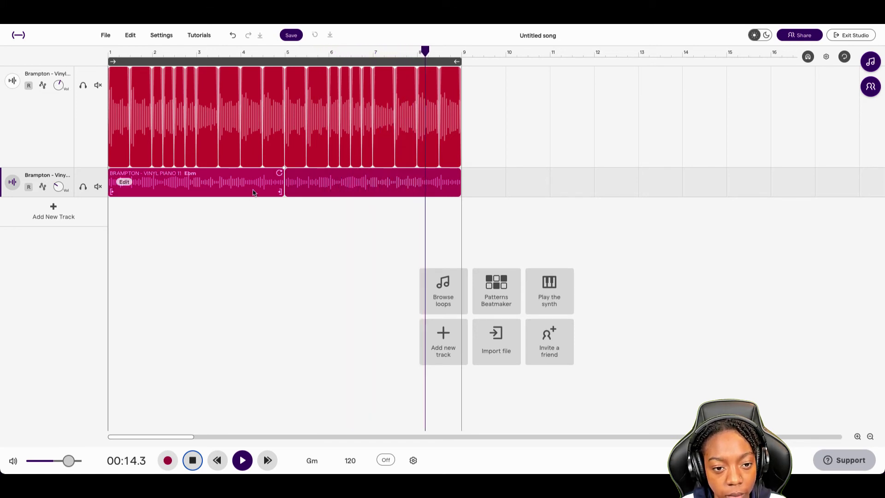
pyautogui.press('space')
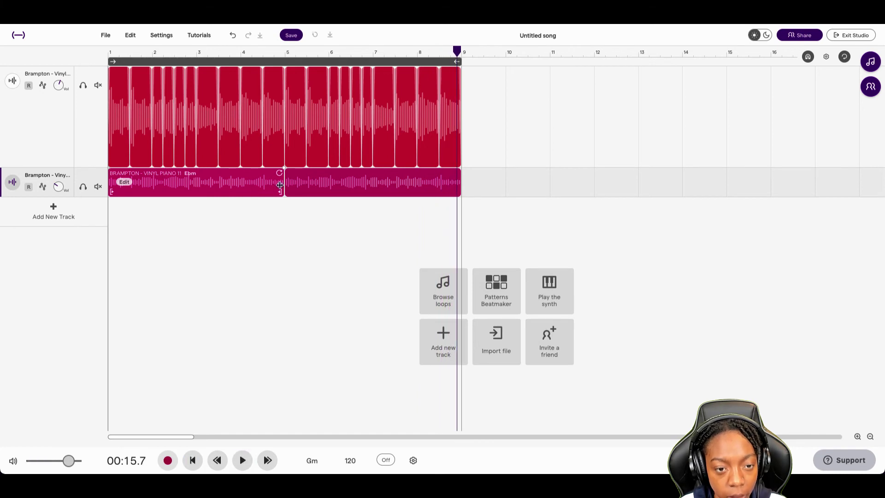
# Trim the first and third clips, move the fourth earlier, and extend it to bar 9
pyautogui.moveTo(281, 183); pyautogui.dragTo(254, 196)
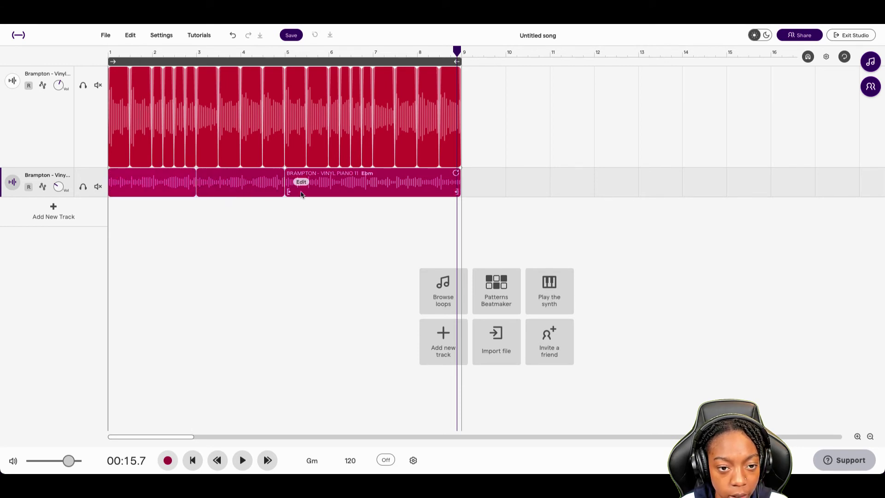
pyautogui.moveTo(459, 185)
pyautogui.mouseDown()
pyautogui.moveTo(369, 190)
pyautogui.moveTo(486, 194)
pyautogui.moveTo(466, 194)
pyautogui.mouseUp()
pyautogui.moveTo(398, 188); pyautogui.dragTo(436, 195)
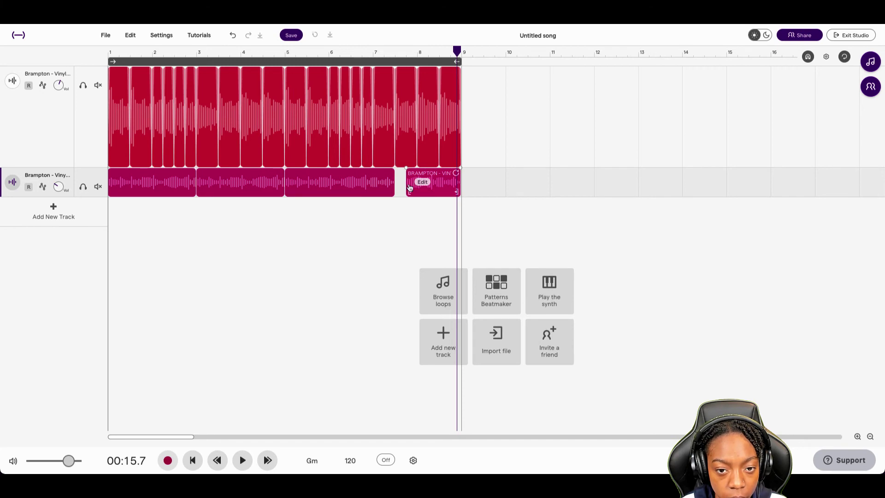
pyautogui.moveTo(458, 182); pyautogui.dragTo(502, 184)
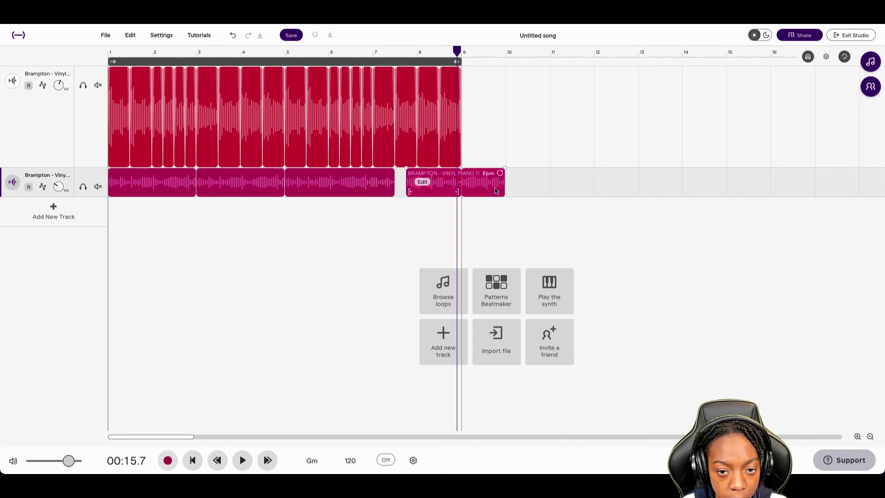
# Play back the rearranged tracks from the start, then stop
pyautogui.click(193, 461)
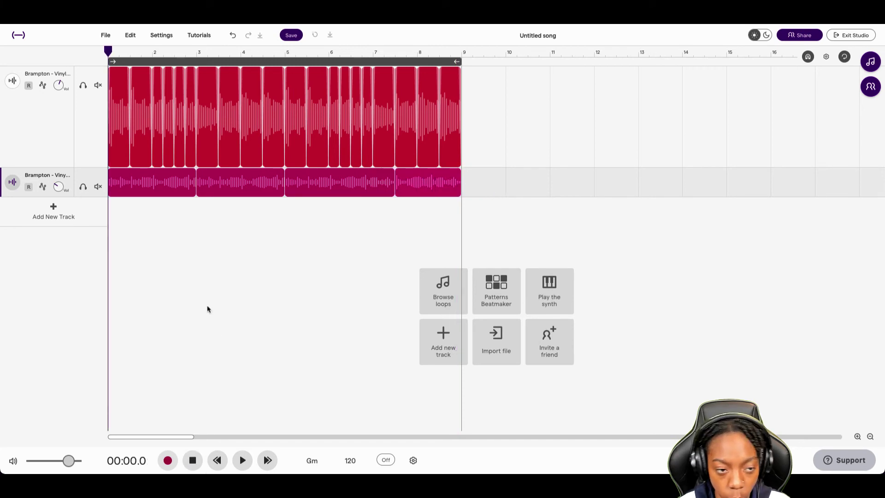
pyautogui.press('space')
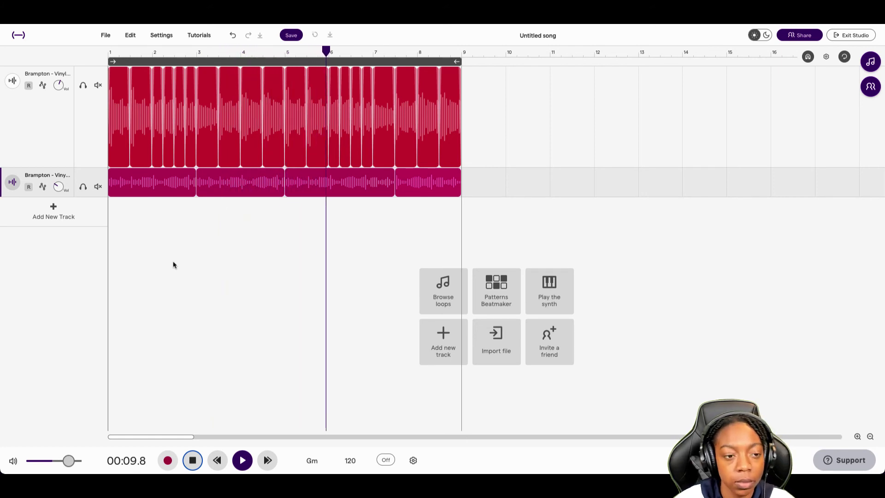
pyautogui.click(160, 245)
pyautogui.press('space')
pyautogui.click(110, 237)
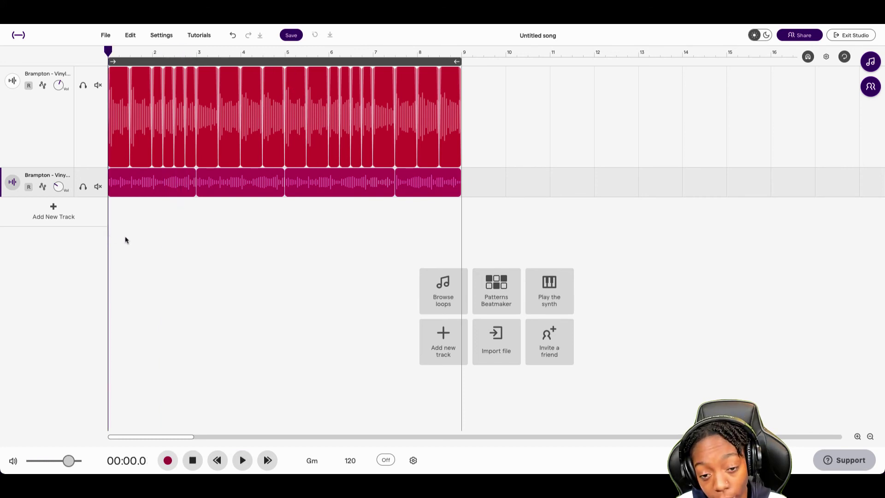
# Open the chopped piano track's effects and show the picker with Chorus, Delay, Equalizer and Filter
pyautogui.click(11, 85)
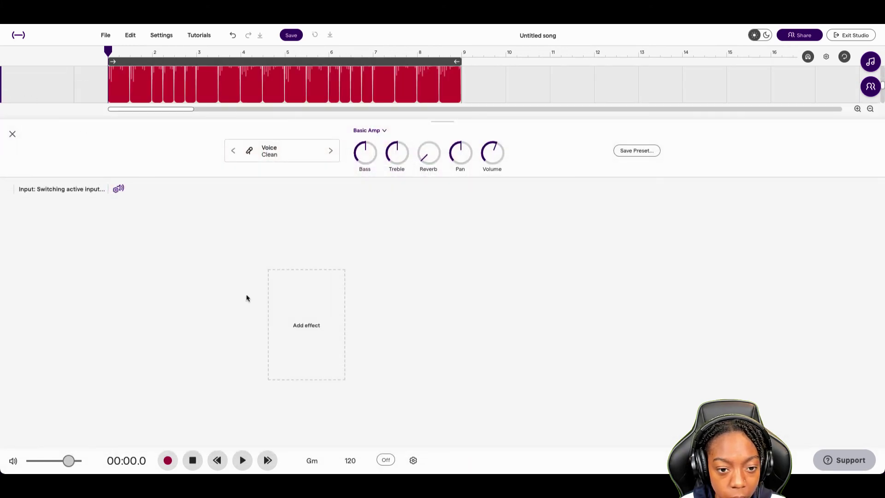
pyautogui.click(301, 337)
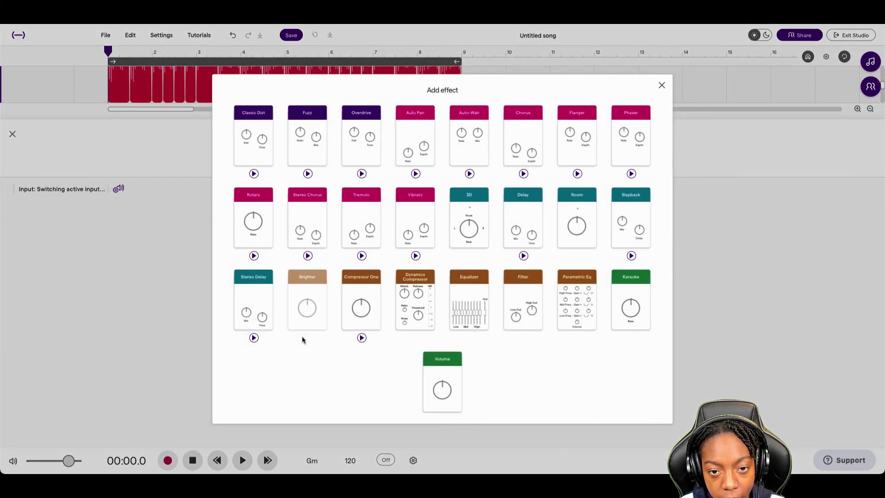